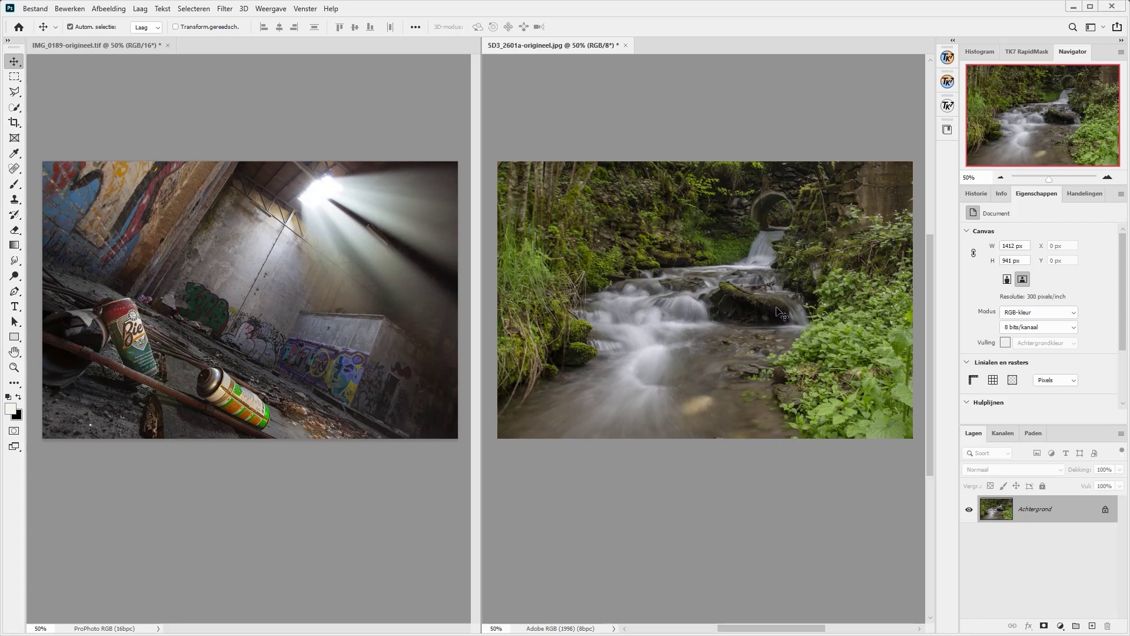
Consolidate the open photos into tabs and view the waterfall photo at 100%.
{"action": "key", "text": "ctrl+alt+shift+t"}
{"action": "key", "text": "ctrl+1"}
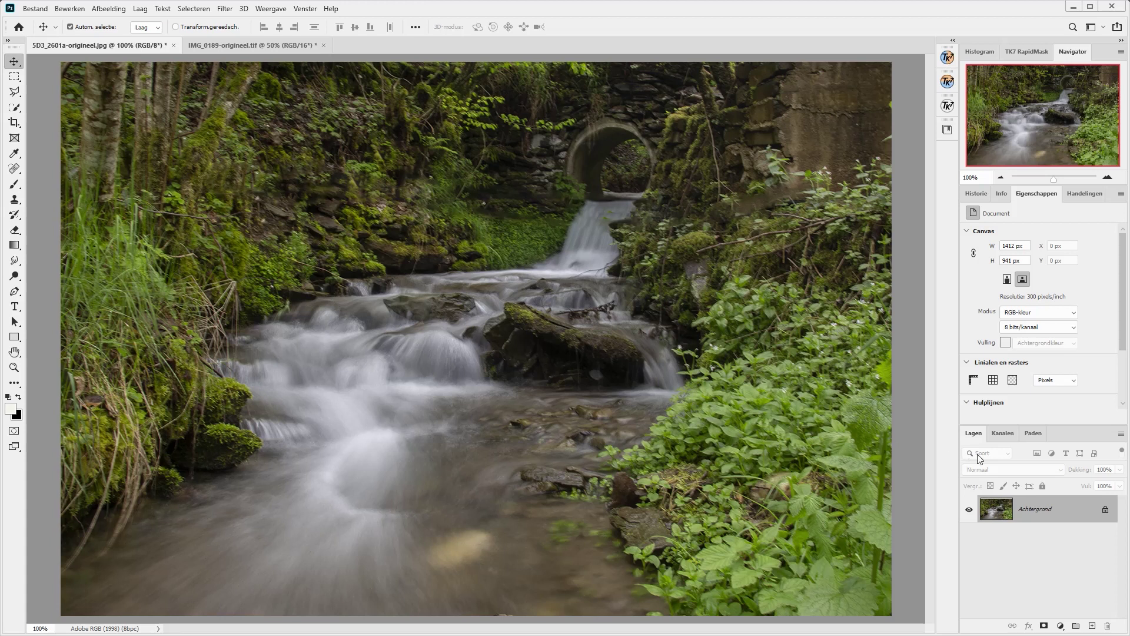
{"action": "left_click", "coordinate": [22, 279]}
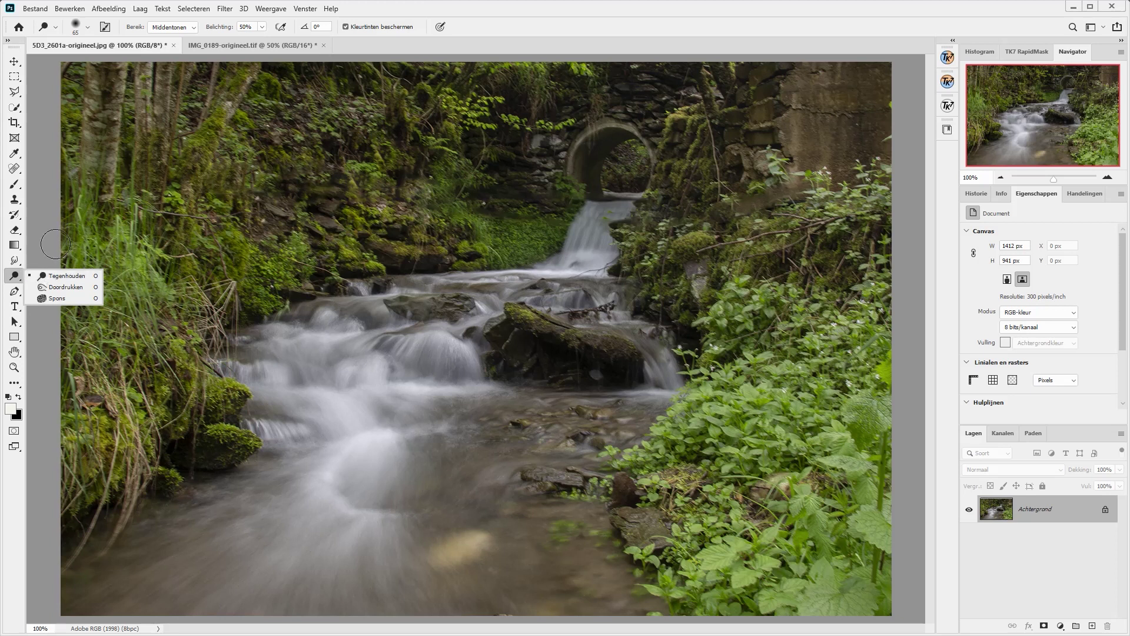
{"action": "left_click", "coordinate": [14, 61]}
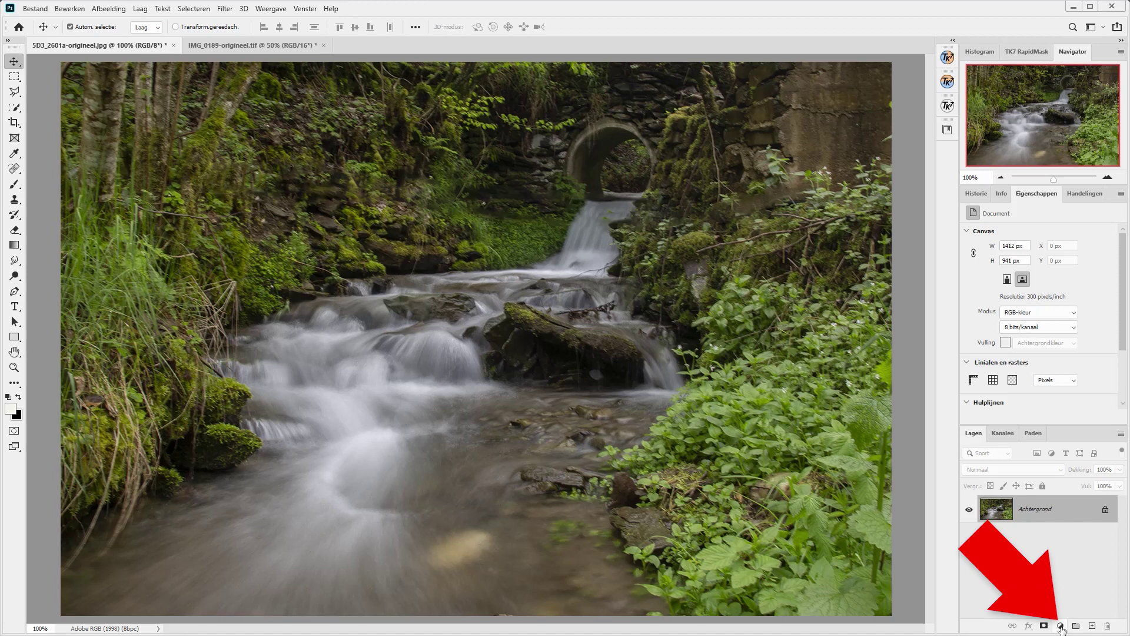
Add a Curves layer with its curve pulled down, name it Donkerder, and invert its mask.
{"action": "left_click", "coordinate": [1059, 626]}
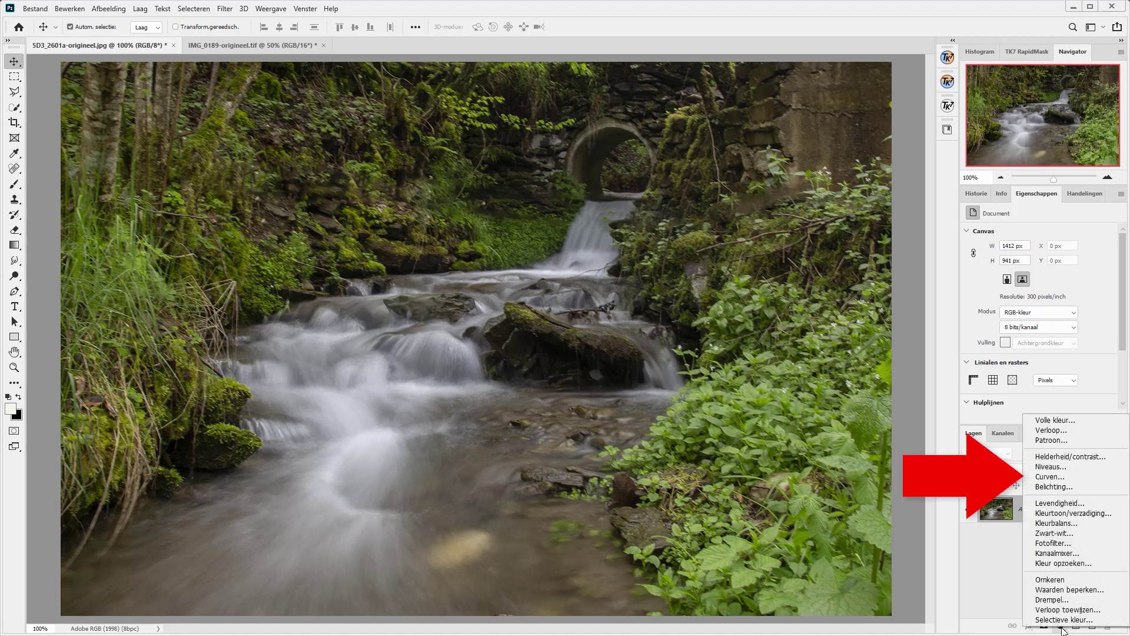
{"action": "left_click", "coordinate": [1057, 477]}
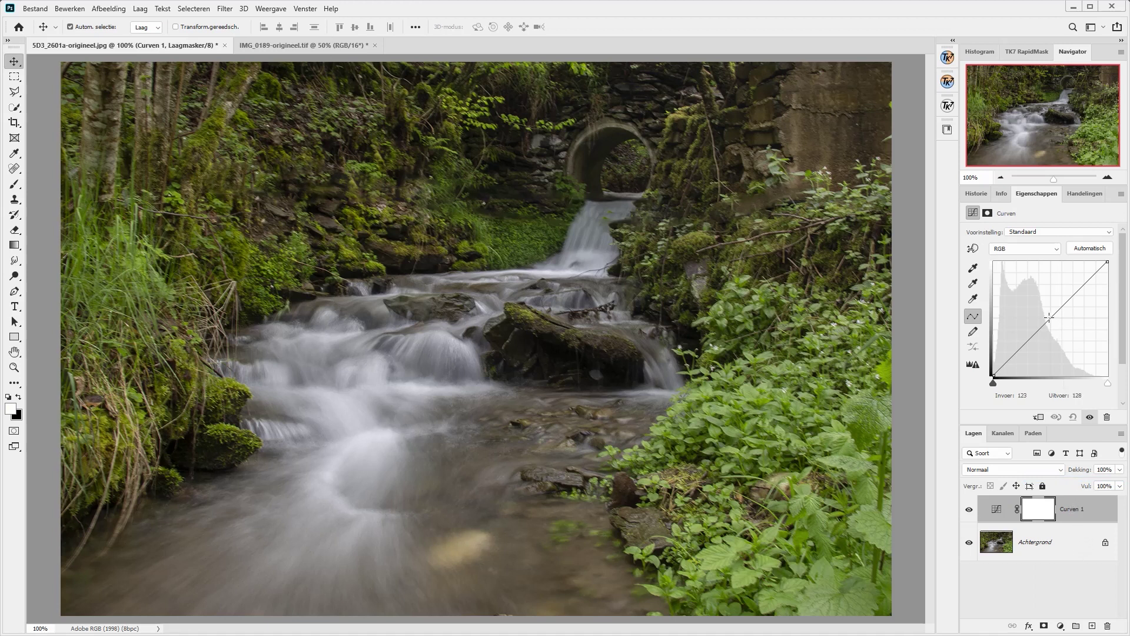
{"action": "left_click_drag", "start_coordinate": [1049, 317], "coordinate": [1061, 333]}
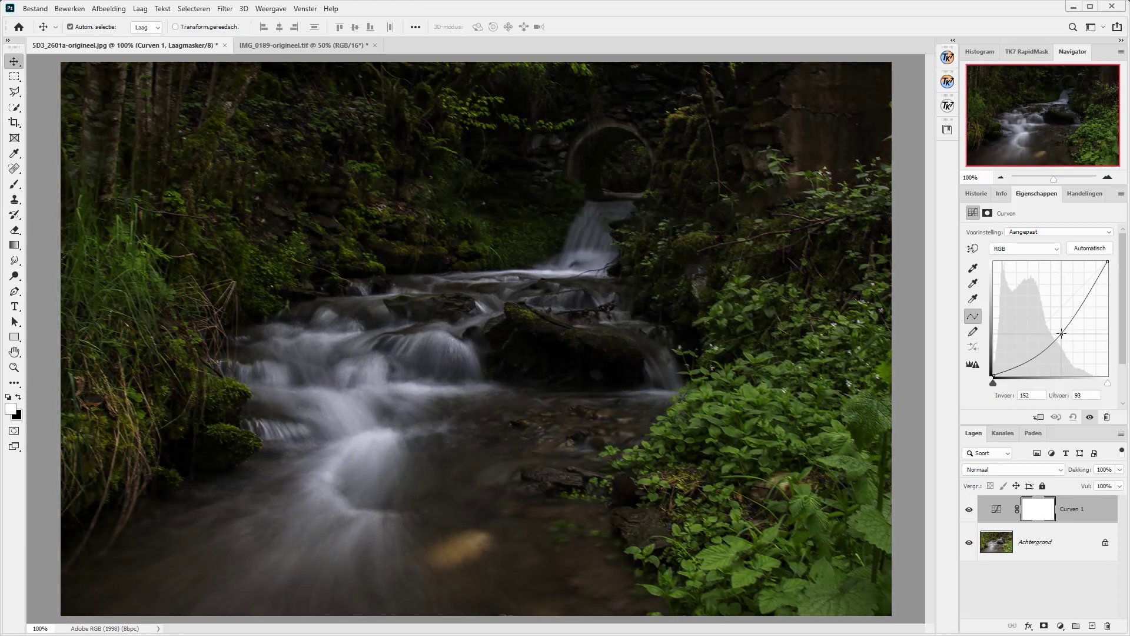
{"action": "double_click", "coordinate": [1069, 510]}
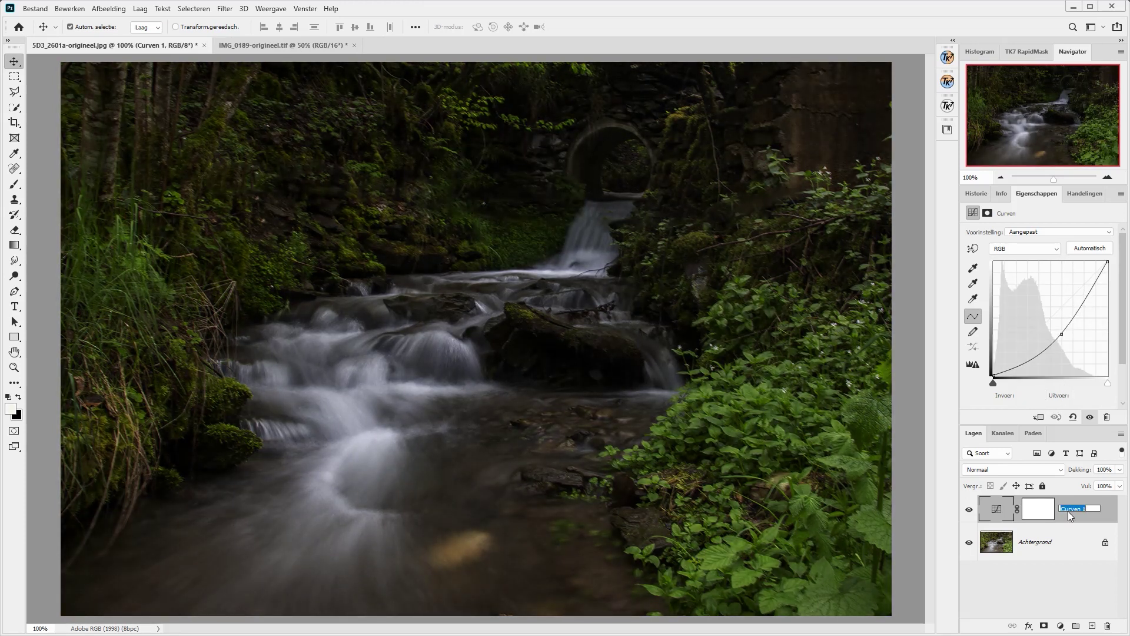
{"action": "type", "text": "Donkerder"}
{"action": "key", "text": "Return"}
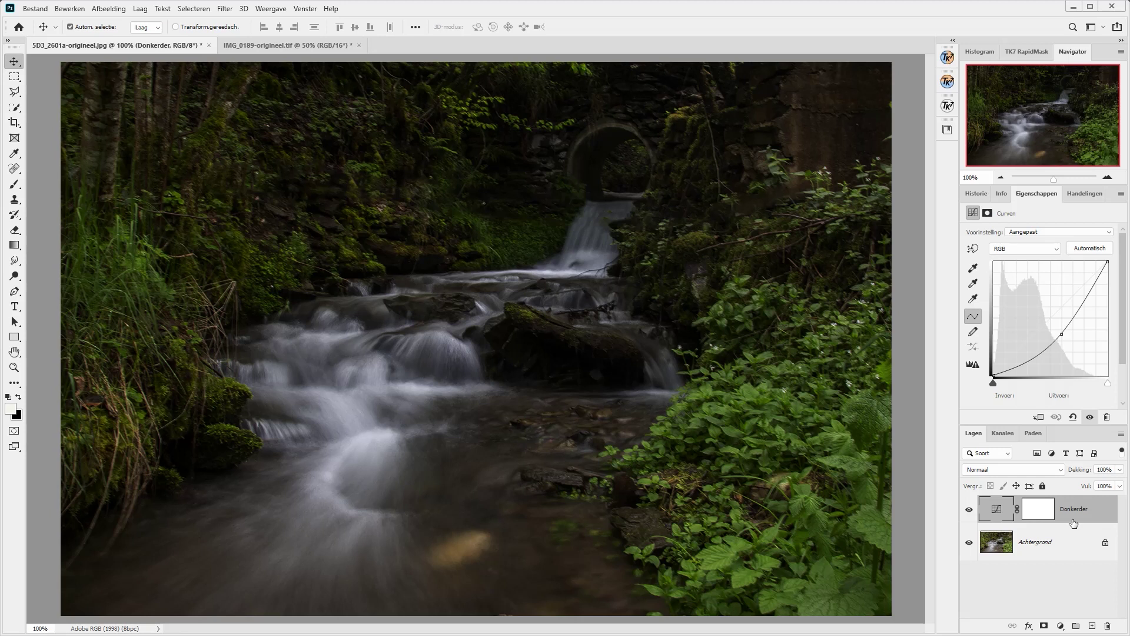
{"action": "left_click", "coordinate": [1041, 511]}
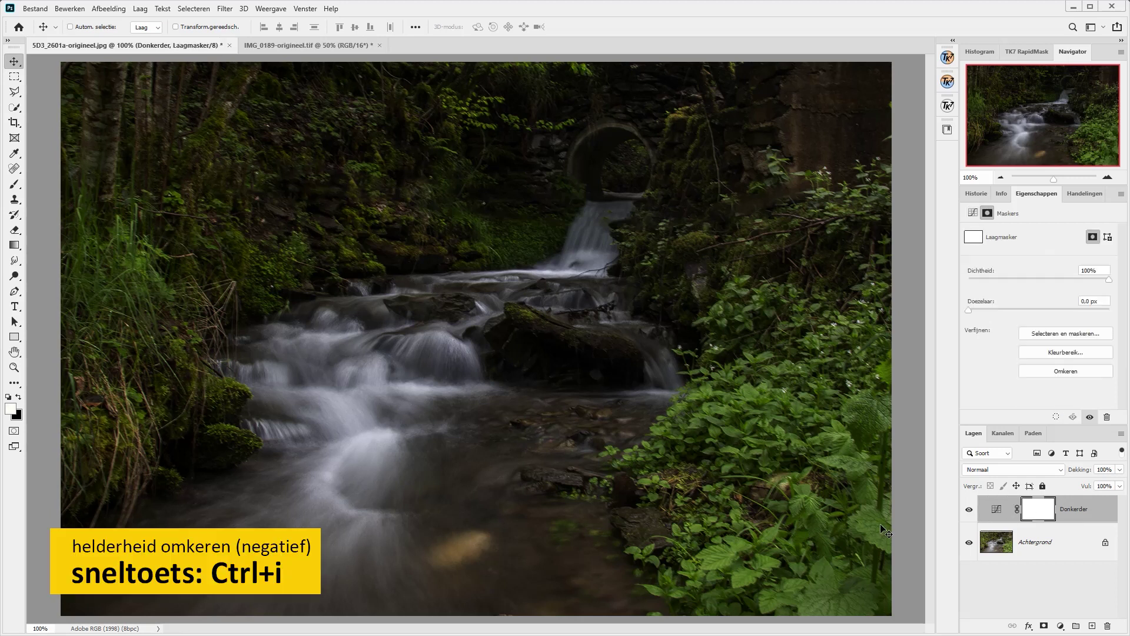
{"action": "key", "text": "ctrl+i"}
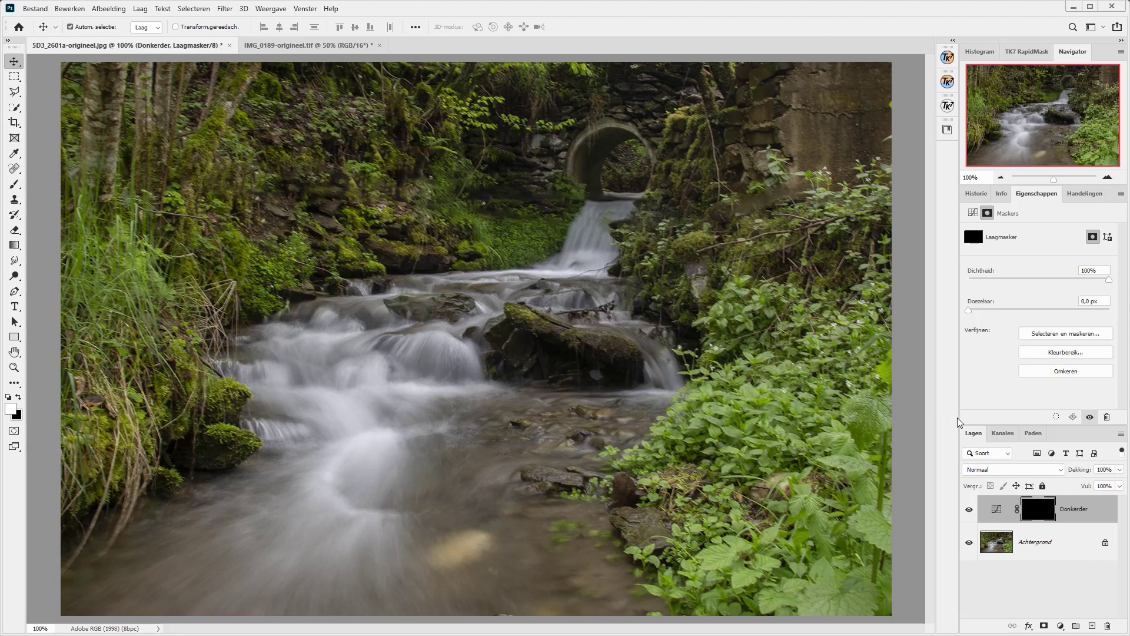
Add a second Curves layer named Lichter, bend its curve up, and invert its mask to black.
{"action": "left_click", "coordinate": [1060, 625]}
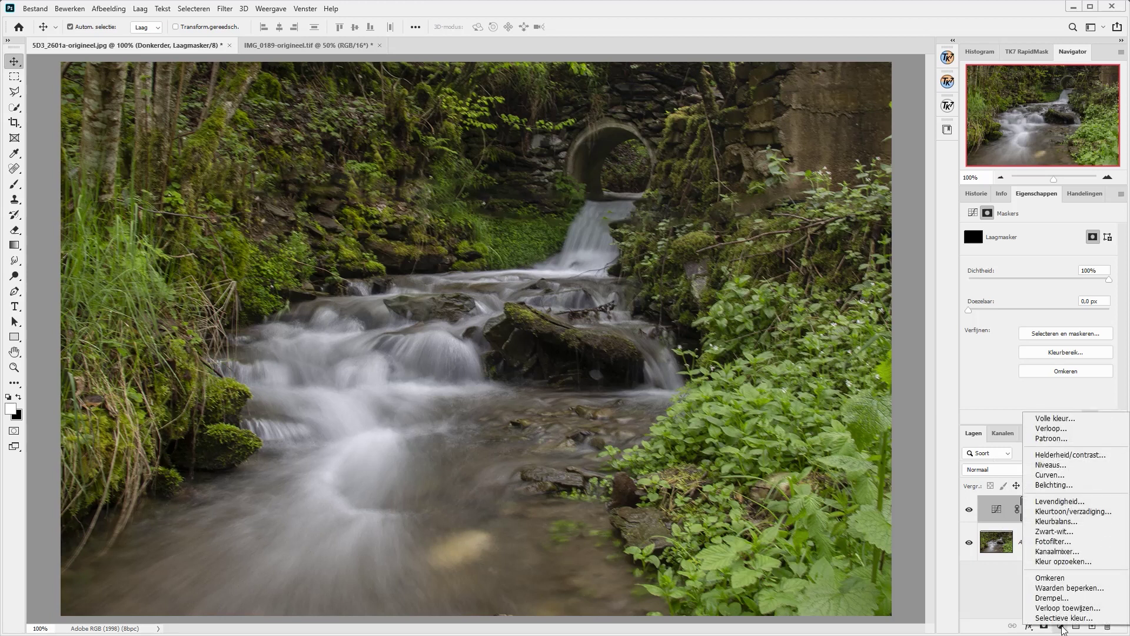
{"action": "left_click", "coordinate": [1056, 476]}
{"action": "double_click", "coordinate": [1071, 515]}
{"action": "key", "text": "BackSpace"}
{"action": "type", "text": "hter"}
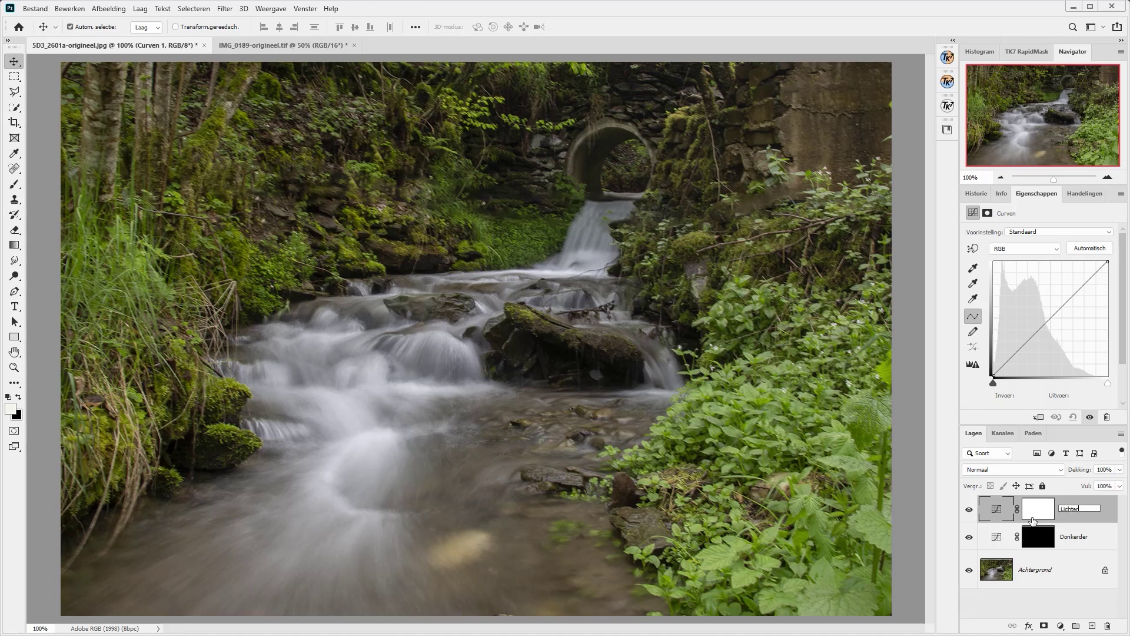
{"action": "left_click", "coordinate": [1036, 517]}
{"action": "left_click", "coordinate": [1006, 510]}
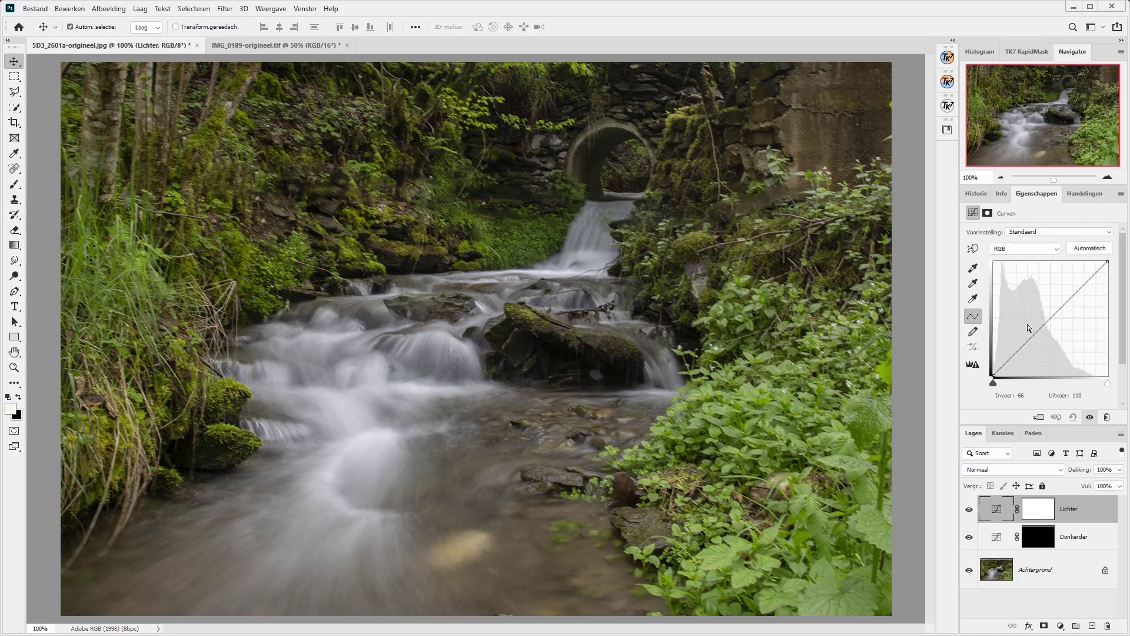
{"action": "left_click_drag", "start_coordinate": [1051, 319], "coordinate": [1038, 310]}
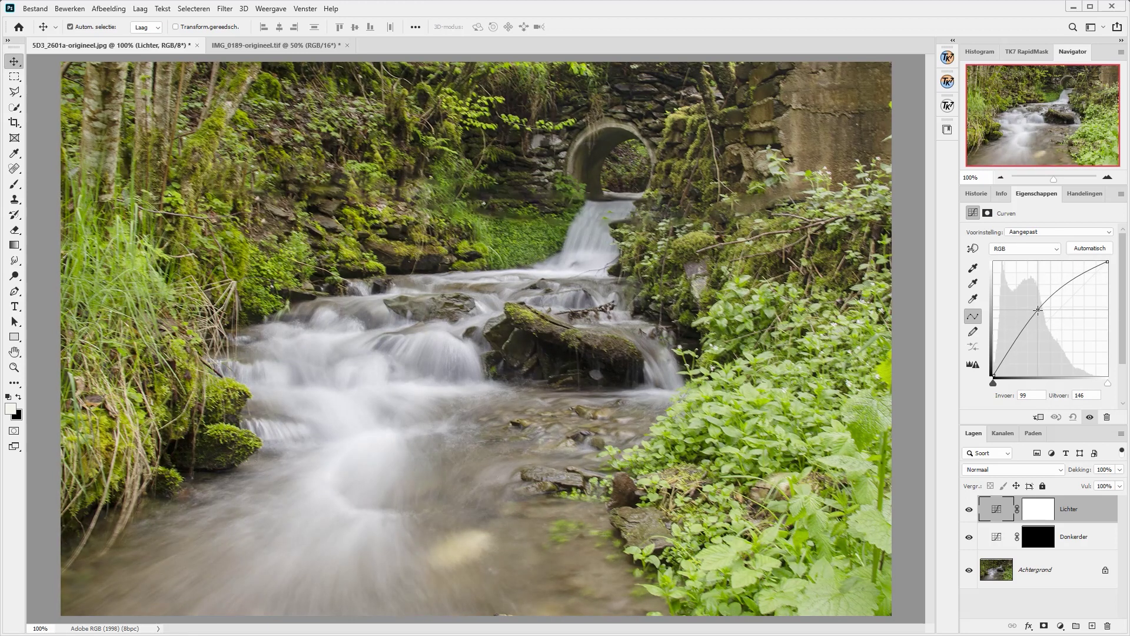
{"action": "left_click", "coordinate": [1053, 513]}
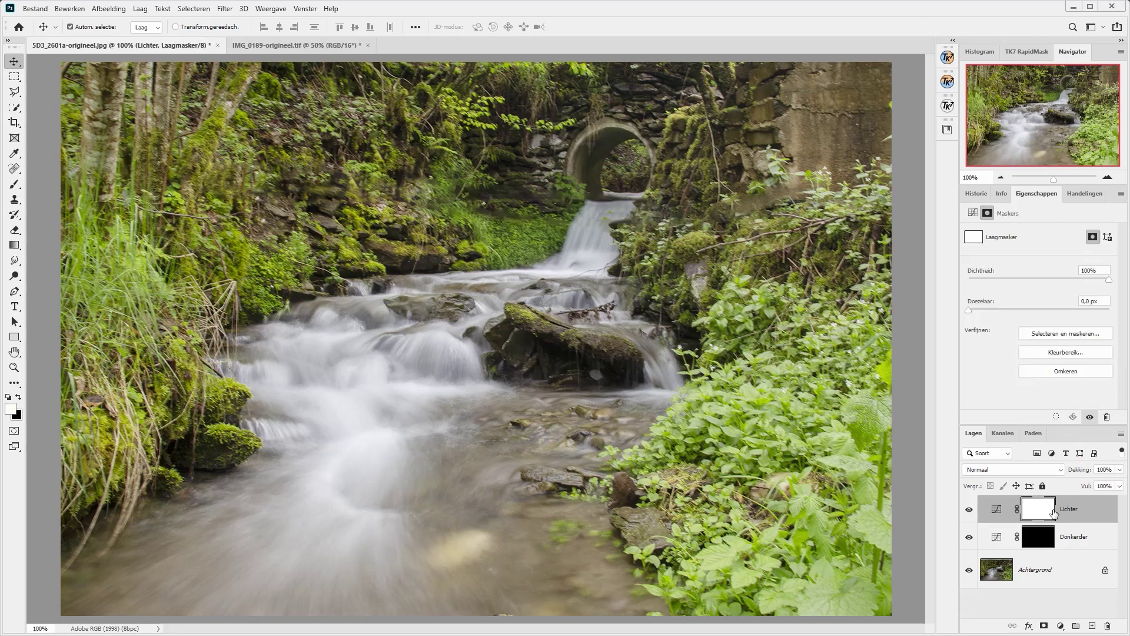
{"action": "key", "text": "ctrl+i"}
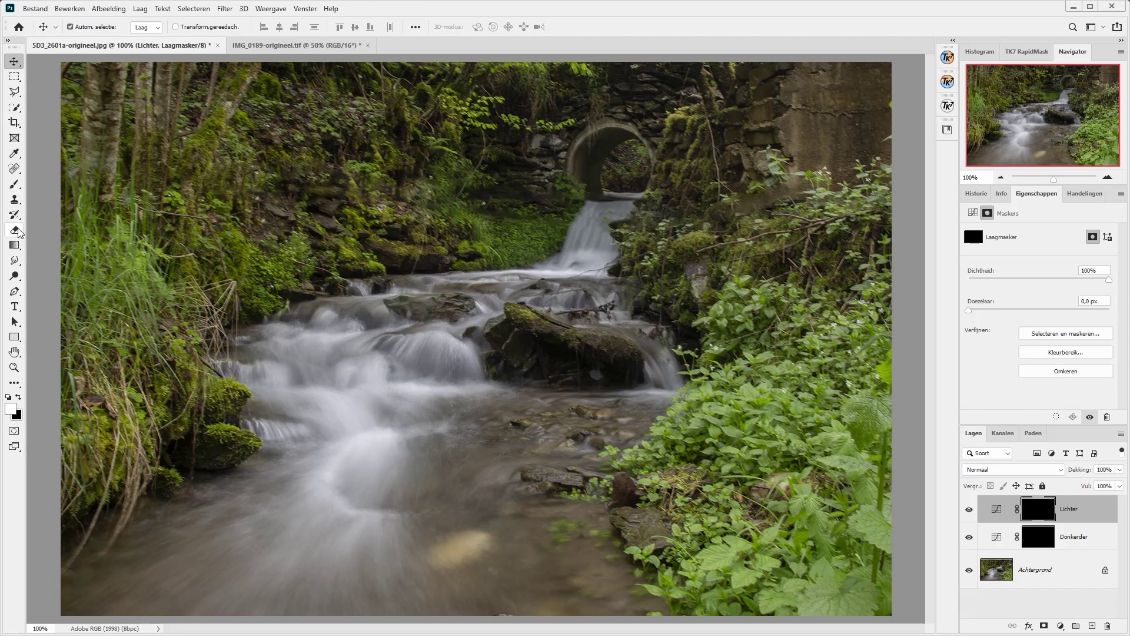
Set up a soft Brush enlarged from 90 to 127 px with 100% flow.
{"action": "left_click", "coordinate": [16, 186]}
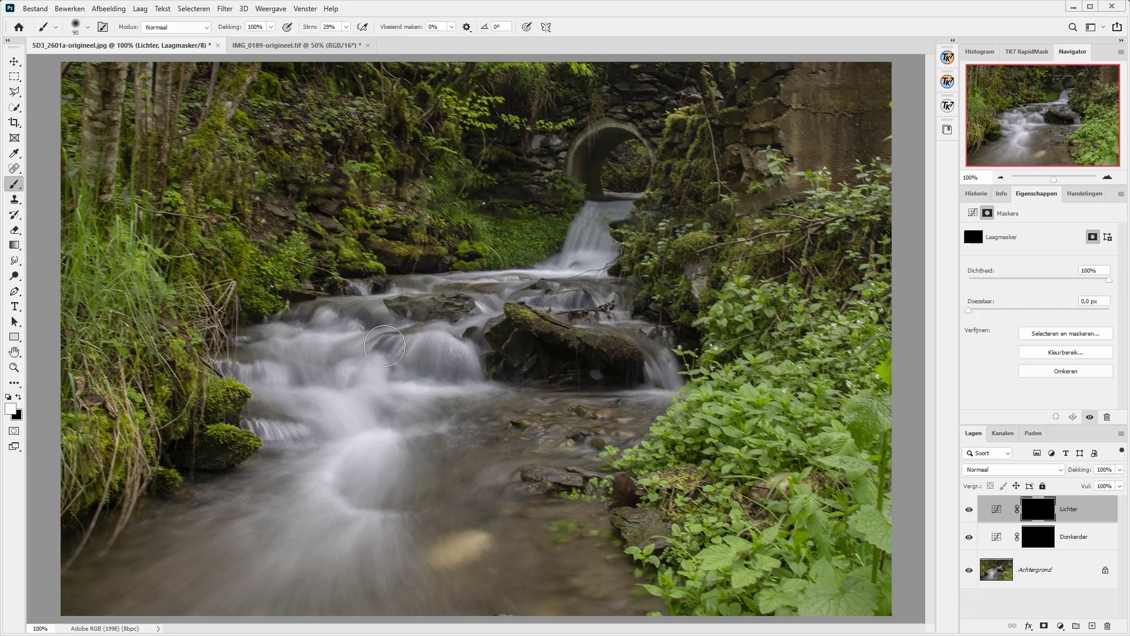
{"action": "right_click", "coordinate": [384, 345]}
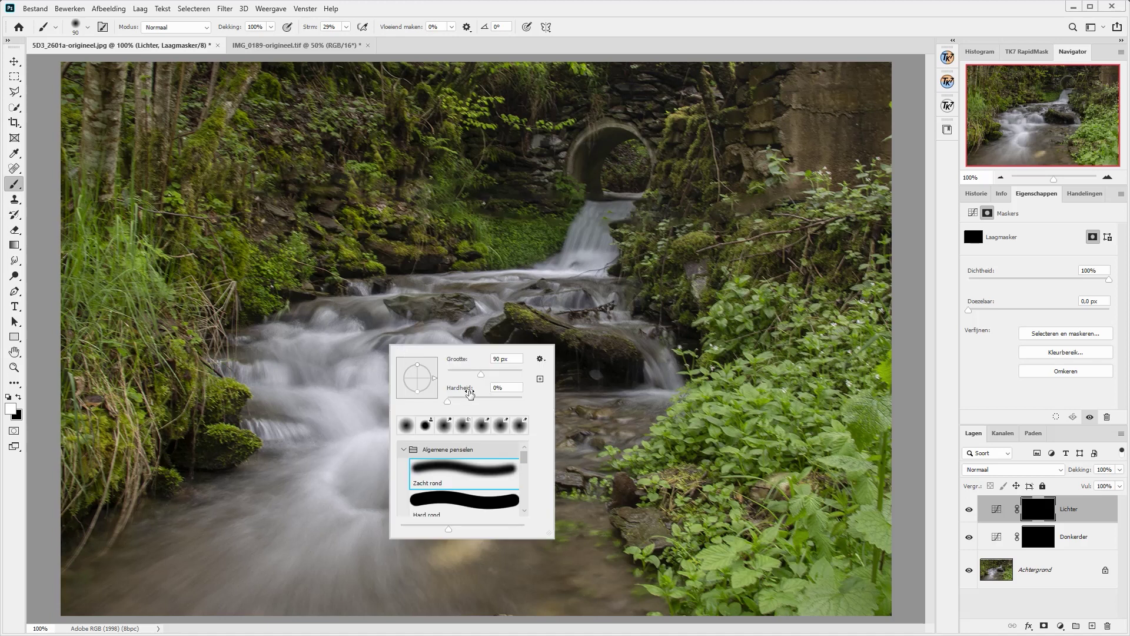
{"action": "left_click_drag", "start_coordinate": [482, 377], "coordinate": [489, 380]}
{"action": "left_click", "coordinate": [387, 16]}
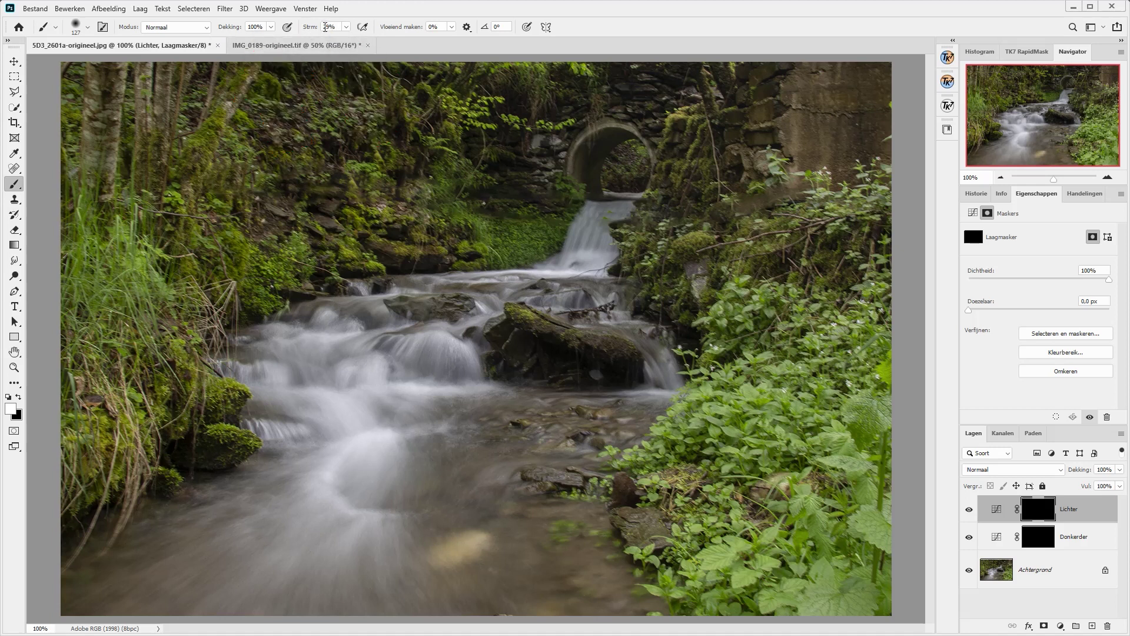
{"action": "left_click", "coordinate": [336, 27]}
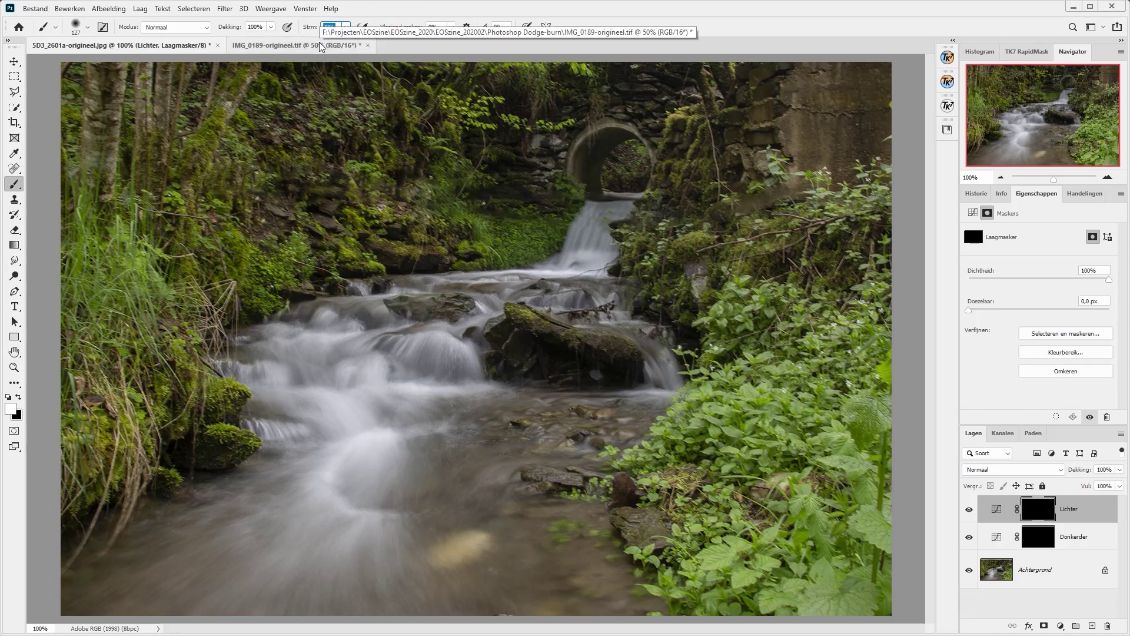
{"action": "type", "text": "100"}
Paint white on the Lichter mask over the central rushing water and check the mask alone.
{"action": "mouse_move", "coordinate": [370, 378]}
{"action": "left_mouse_down"}
{"action": "mouse_move", "coordinate": [370, 480]}
{"action": "mouse_move", "coordinate": [568, 353]}
{"action": "left_mouse_up"}
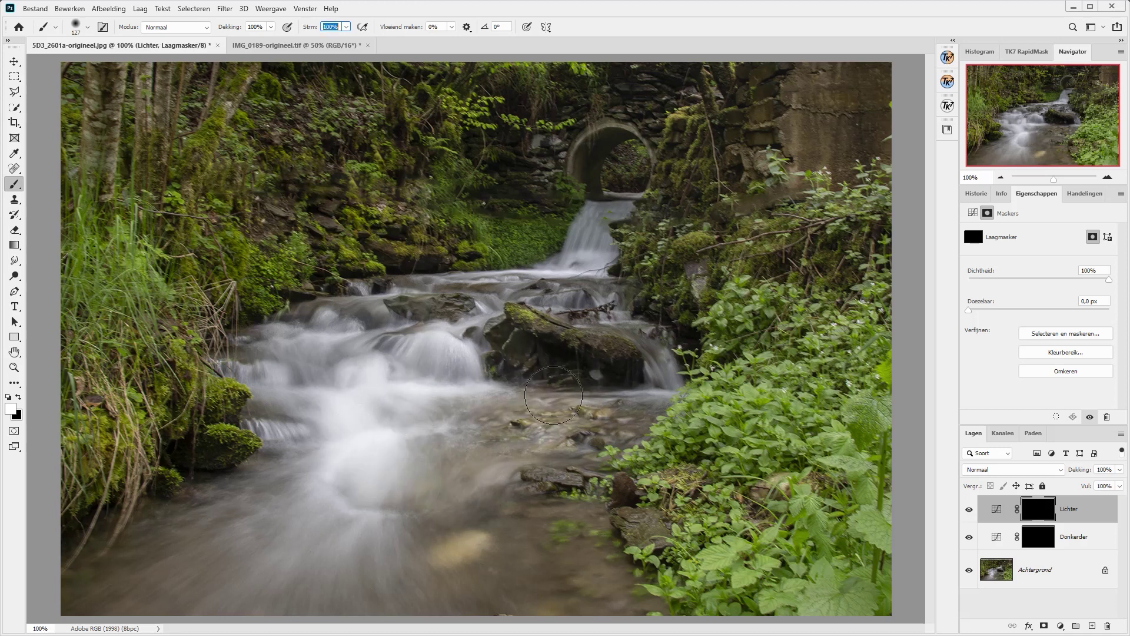
{"action": "left_click", "coordinate": [1045, 517], "text": "alt"}
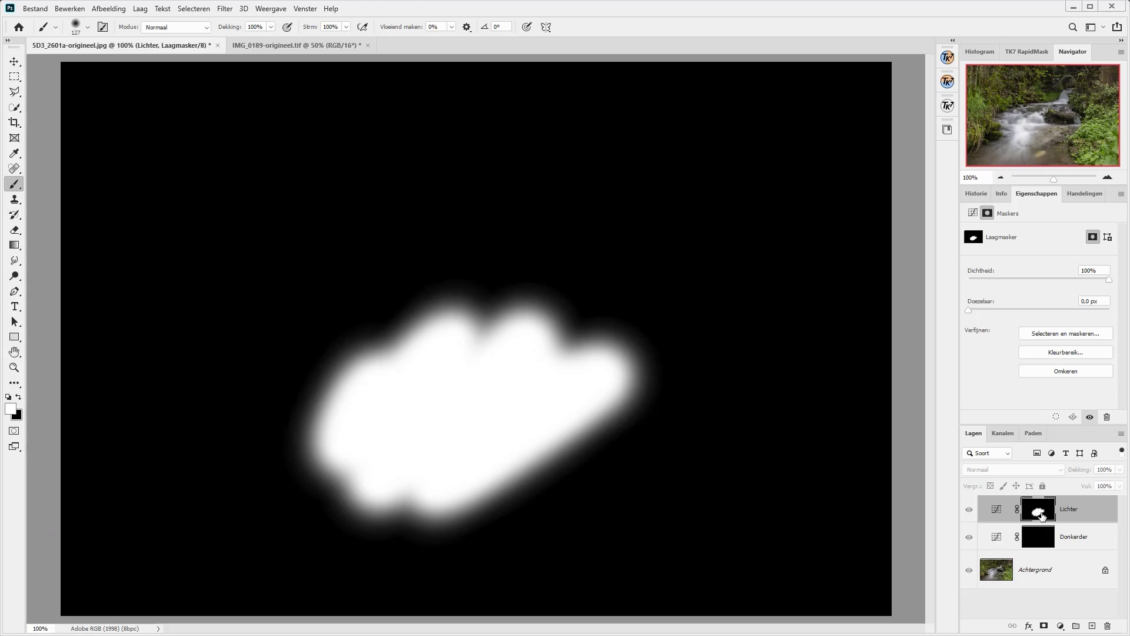
{"action": "left_click", "coordinate": [1041, 516], "text": "alt"}
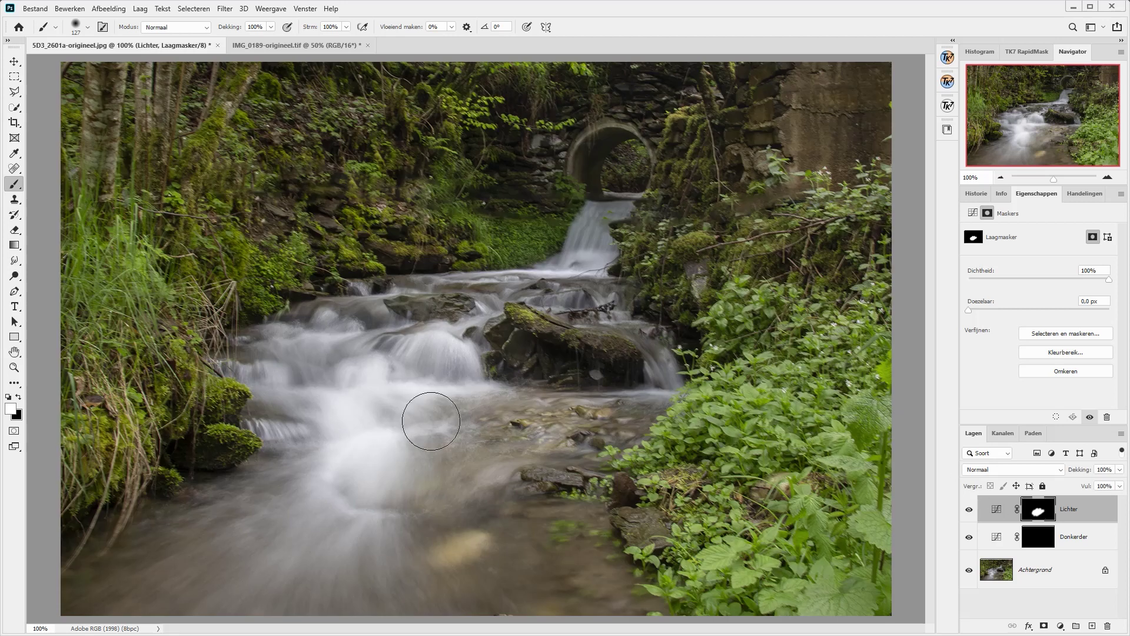
Undo the first stroke, then brighten the water left of the rocks, downstream, and at the upper cascade.
{"action": "key", "text": "ctrl+z"}
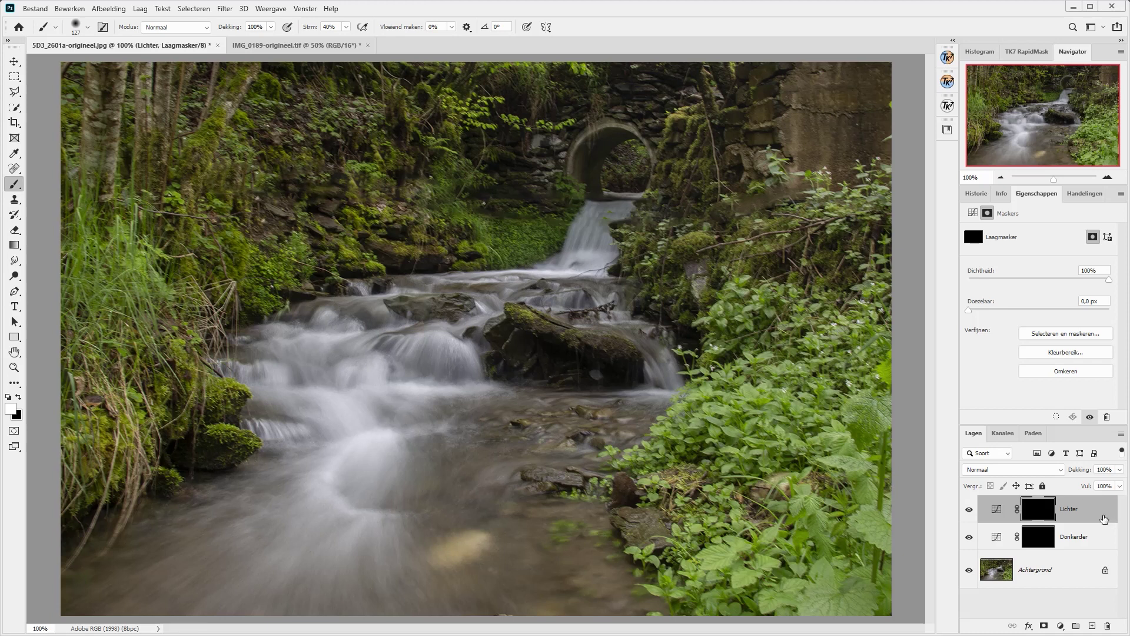
{"action": "mouse_move", "coordinate": [348, 329]}
{"action": "left_mouse_down"}
{"action": "mouse_move", "coordinate": [364, 402]}
{"action": "mouse_move", "coordinate": [453, 366]}
{"action": "mouse_move", "coordinate": [351, 394]}
{"action": "mouse_move", "coordinate": [265, 448]}
{"action": "mouse_move", "coordinate": [284, 433]}
{"action": "mouse_move", "coordinate": [206, 525]}
{"action": "mouse_move", "coordinate": [171, 530]}
{"action": "mouse_move", "coordinate": [245, 556]}
{"action": "mouse_move", "coordinate": [345, 479]}
{"action": "mouse_move", "coordinate": [297, 606]}
{"action": "mouse_move", "coordinate": [379, 626]}
{"action": "left_mouse_up"}
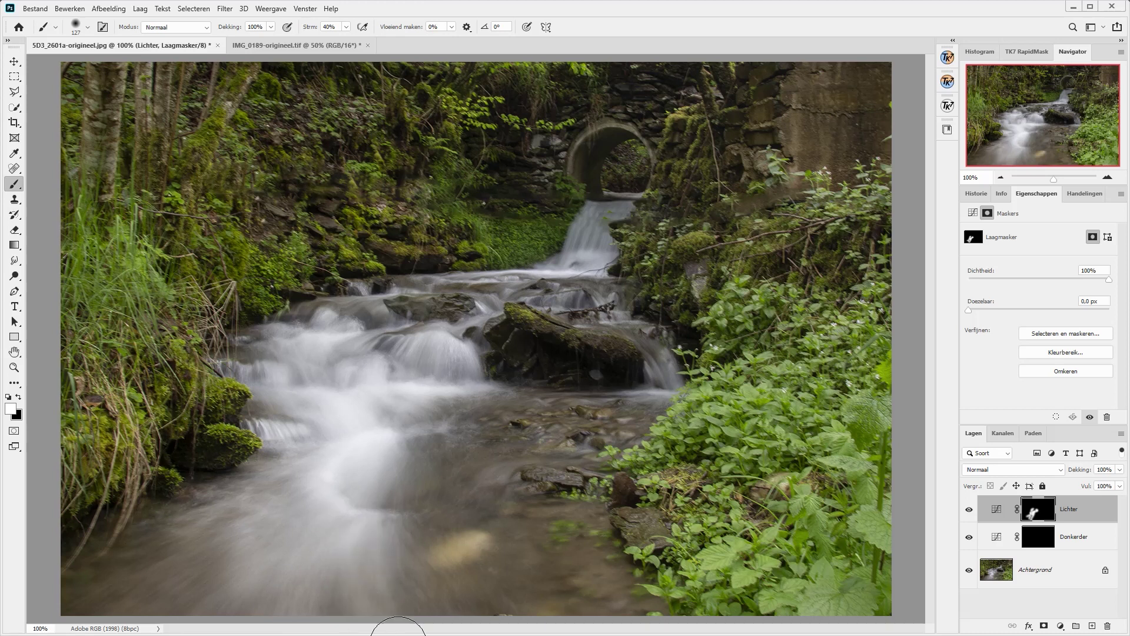
{"action": "left_click_drag", "start_coordinate": [406, 492], "coordinate": [418, 574]}
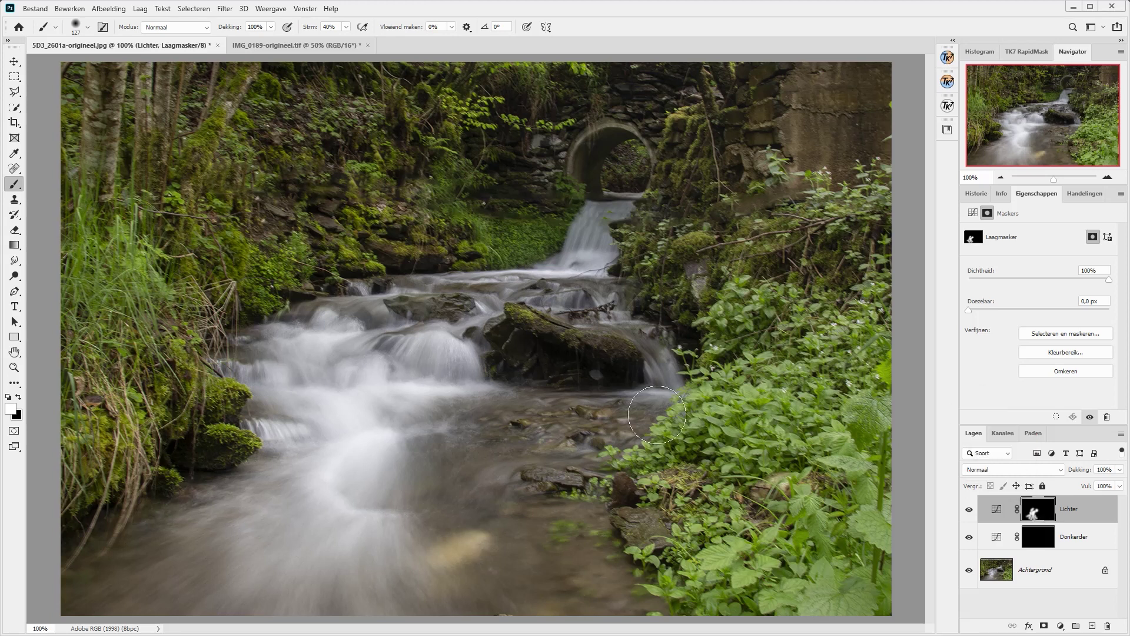
{"action": "mouse_move", "coordinate": [340, 340]}
{"action": "left_mouse_down"}
{"action": "mouse_move", "coordinate": [502, 285]}
{"action": "mouse_move", "coordinate": [608, 218]}
{"action": "mouse_move", "coordinate": [529, 292]}
{"action": "mouse_move", "coordinate": [483, 358]}
{"action": "mouse_move", "coordinate": [562, 379]}
{"action": "mouse_move", "coordinate": [653, 374]}
{"action": "mouse_move", "coordinate": [642, 333]}
{"action": "mouse_move", "coordinate": [650, 371]}
{"action": "mouse_move", "coordinate": [601, 303]}
{"action": "left_mouse_up"}
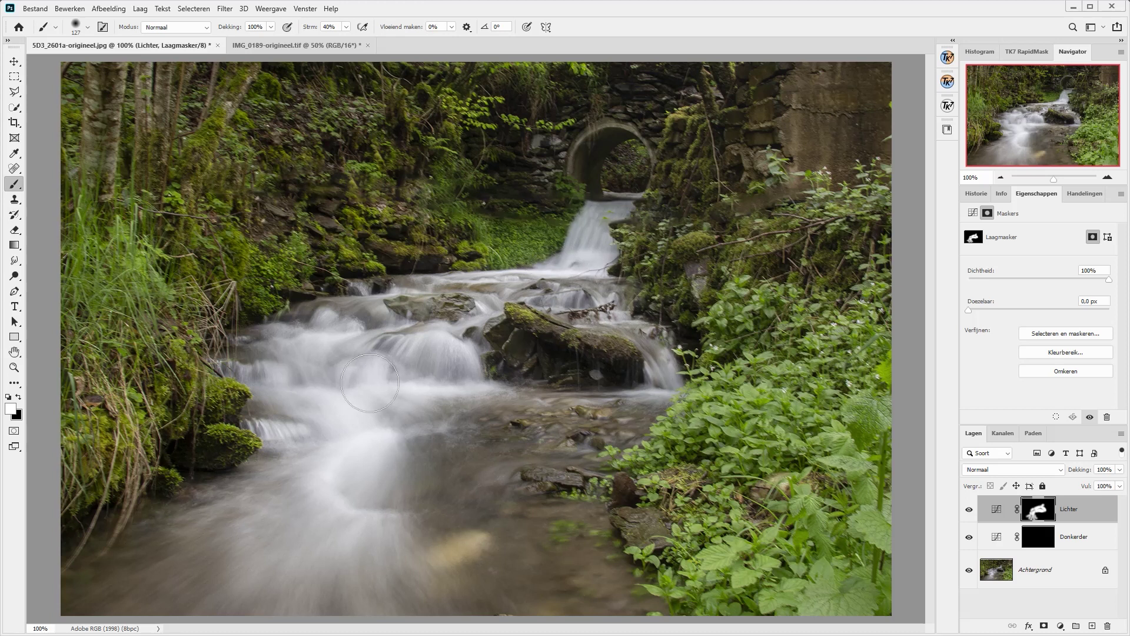
Toggle the Lichter layer's visibility twice to compare the water, then select the Donkerder layer.
{"action": "left_click", "coordinate": [969, 509]}
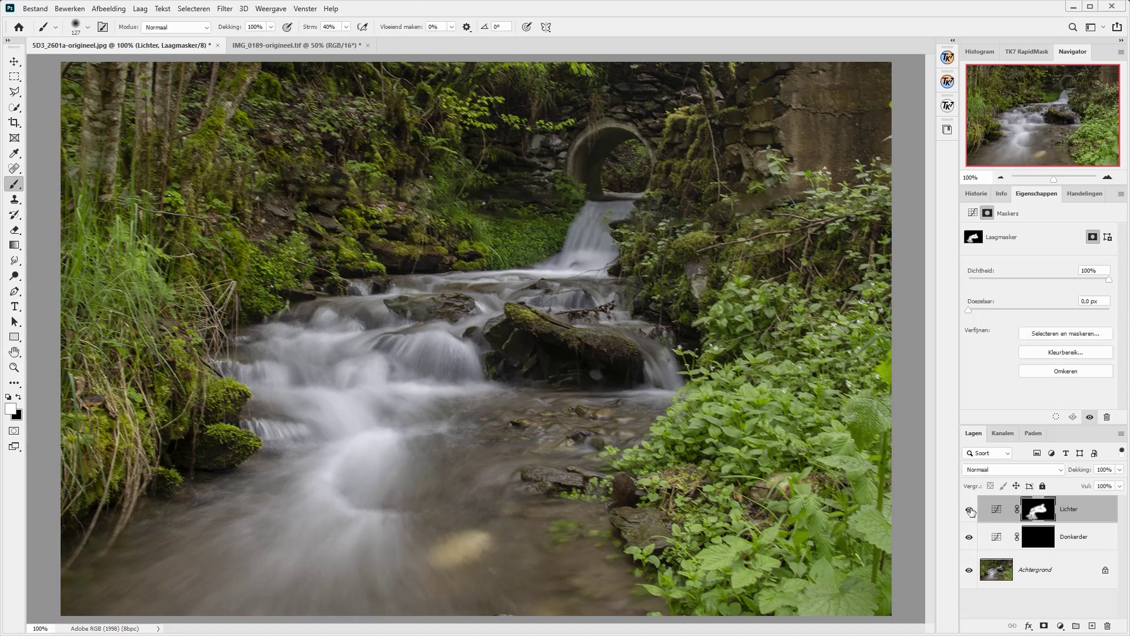
{"action": "left_click", "coordinate": [969, 510]}
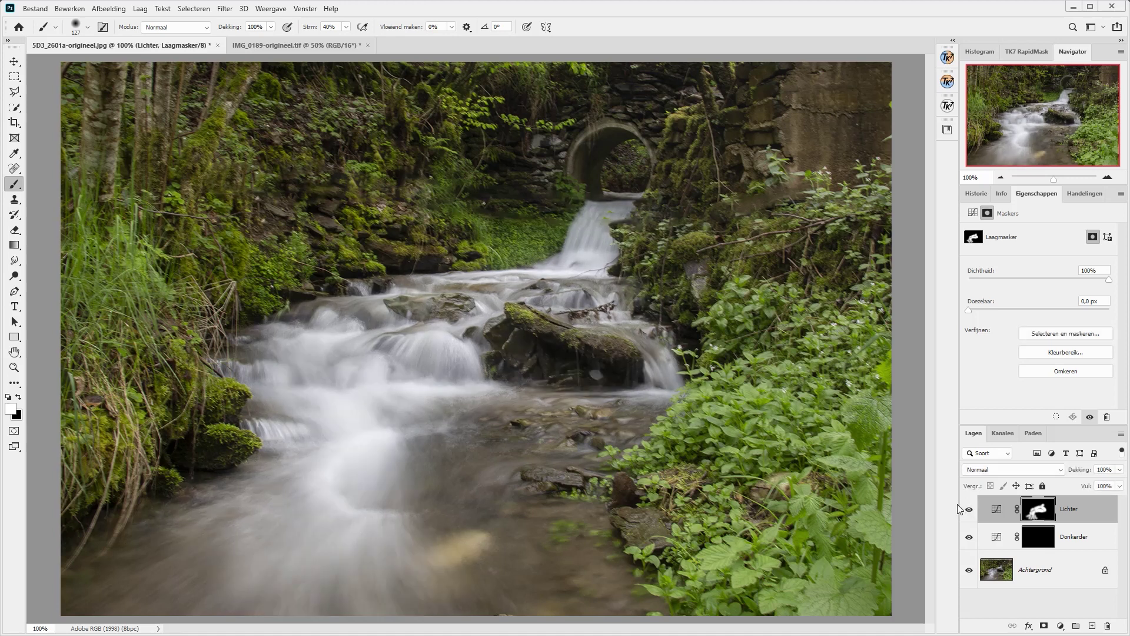
{"action": "left_click", "coordinate": [967, 511]}
{"action": "left_click", "coordinate": [967, 511]}
{"action": "left_click", "coordinate": [1074, 546]}
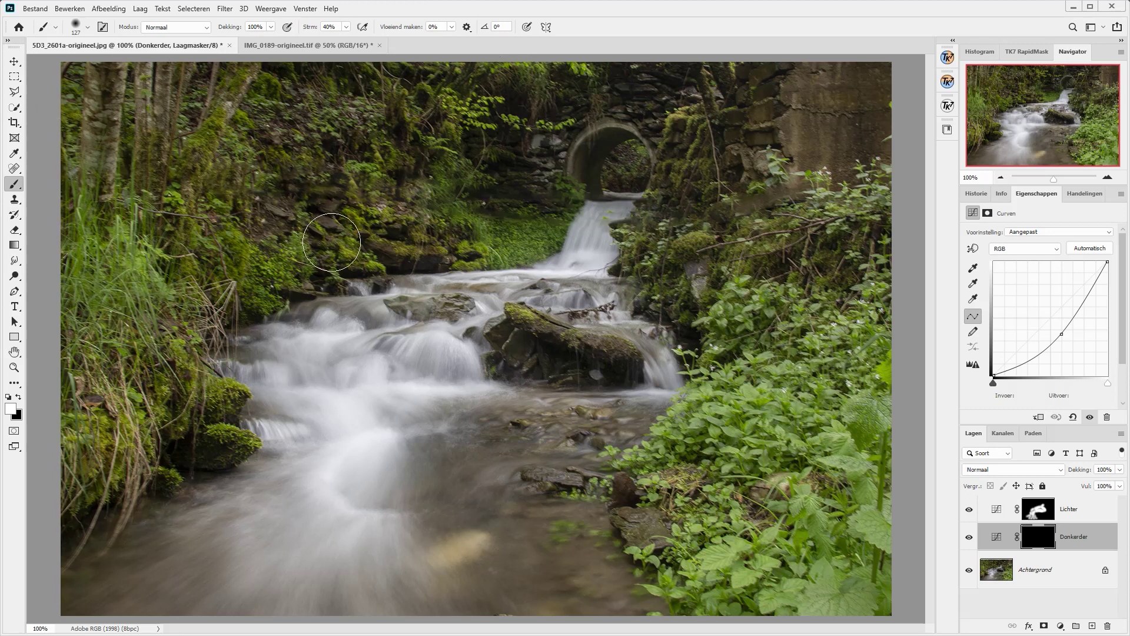
With a larger brush, darken the lower-right plants, wall-side plants, upper foliage, top-left trees and stone wall.
{"action": "key", "text": "bracketright"}
{"action": "key", "text": "bracketright"}
{"action": "key", "text": "bracketright"}
{"action": "key", "text": "bracketright"}
{"action": "key", "text": "bracketright"}
{"action": "key", "text": "bracketright"}
{"action": "mouse_move", "coordinate": [792, 492]}
{"action": "left_mouse_down"}
{"action": "mouse_move", "coordinate": [875, 341]}
{"action": "mouse_move", "coordinate": [636, 472]}
{"action": "mouse_move", "coordinate": [630, 492]}
{"action": "left_mouse_up"}
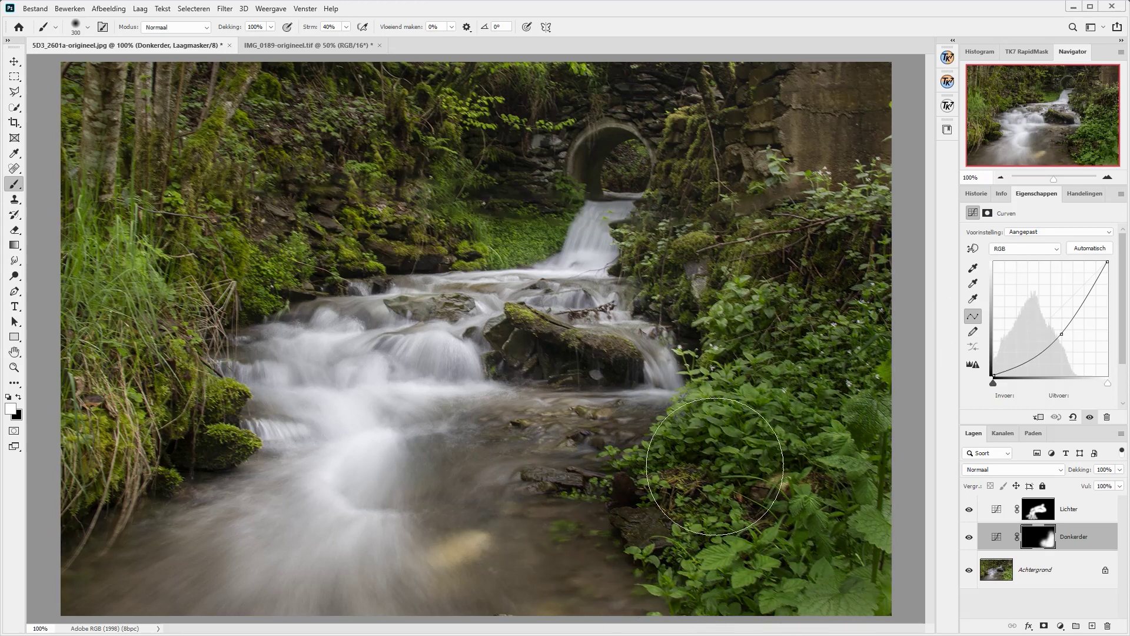
{"action": "mouse_move", "coordinate": [865, 341]}
{"action": "left_mouse_down"}
{"action": "mouse_move", "coordinate": [810, 243]}
{"action": "mouse_move", "coordinate": [791, 131]}
{"action": "left_mouse_up"}
{"action": "mouse_move", "coordinate": [518, 147]}
{"action": "left_mouse_down"}
{"action": "mouse_move", "coordinate": [152, 99]}
{"action": "mouse_move", "coordinate": [156, 241]}
{"action": "mouse_move", "coordinate": [81, 454]}
{"action": "left_mouse_up"}
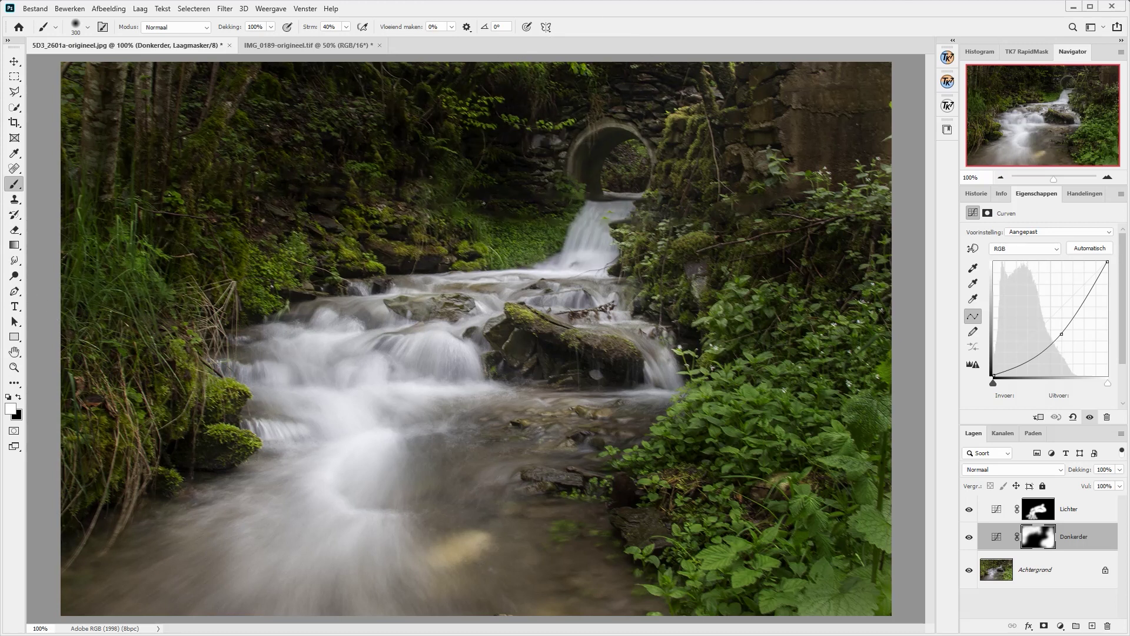
{"action": "left_click_drag", "start_coordinate": [703, 100], "coordinate": [844, 121]}
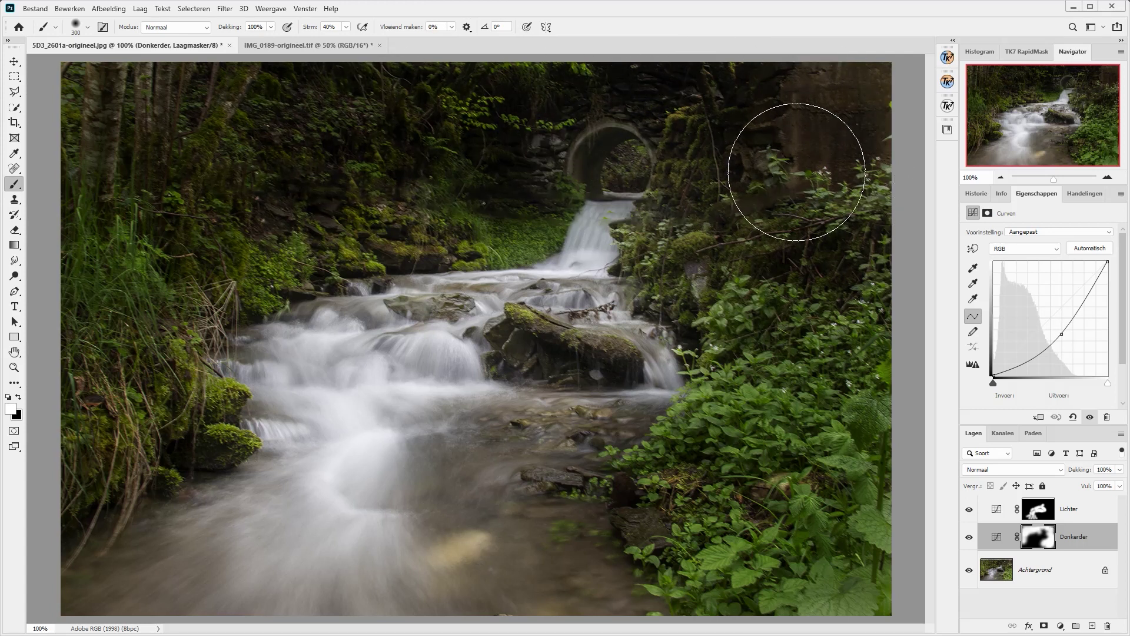
Undo the stone-wall darkening and, with a smaller brush, brighten the water along the arch's right edge on Lichter.
{"action": "key", "text": "ctrl+z"}
{"action": "left_click", "coordinate": [1089, 511]}
{"action": "key", "text": "bracketleft"}
{"action": "key", "text": "bracketleft"}
{"action": "key", "text": "bracketleft"}
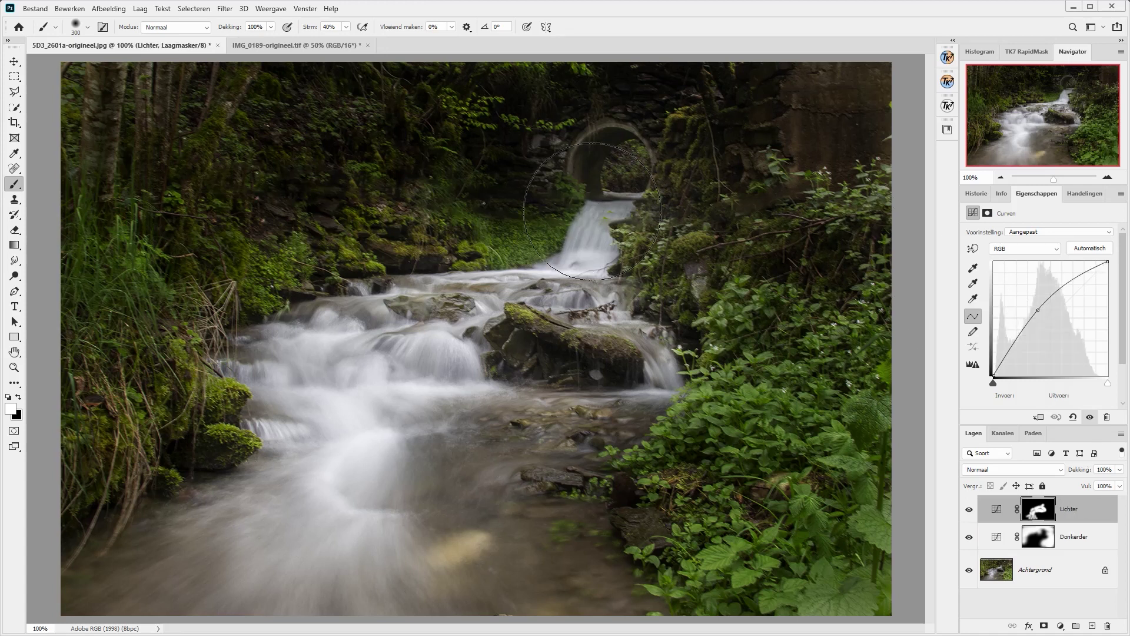
{"action": "key", "text": "bracketleft"}
{"action": "key", "text": "bracketleft"}
{"action": "key", "text": "bracketleft"}
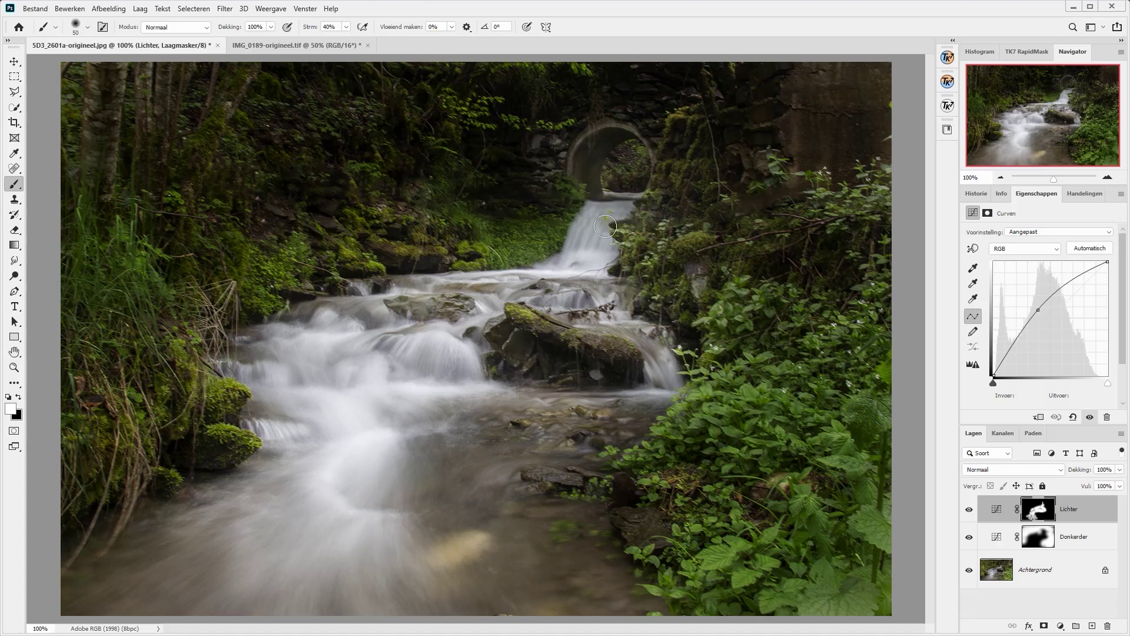
{"action": "mouse_move", "coordinate": [630, 125]}
{"action": "left_mouse_down"}
{"action": "mouse_move", "coordinate": [645, 199]}
{"action": "mouse_move", "coordinate": [662, 131]}
{"action": "mouse_move", "coordinate": [589, 123]}
{"action": "mouse_move", "coordinate": [586, 218]}
{"action": "left_mouse_up"}
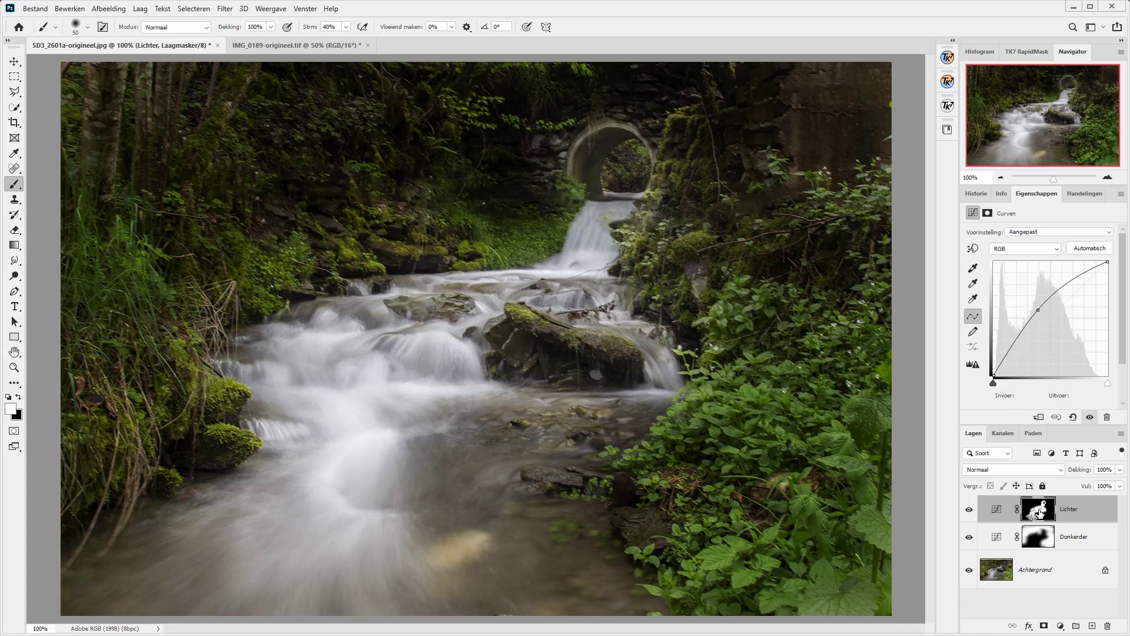
{"action": "left_click", "coordinate": [1038, 512], "text": "alt"}
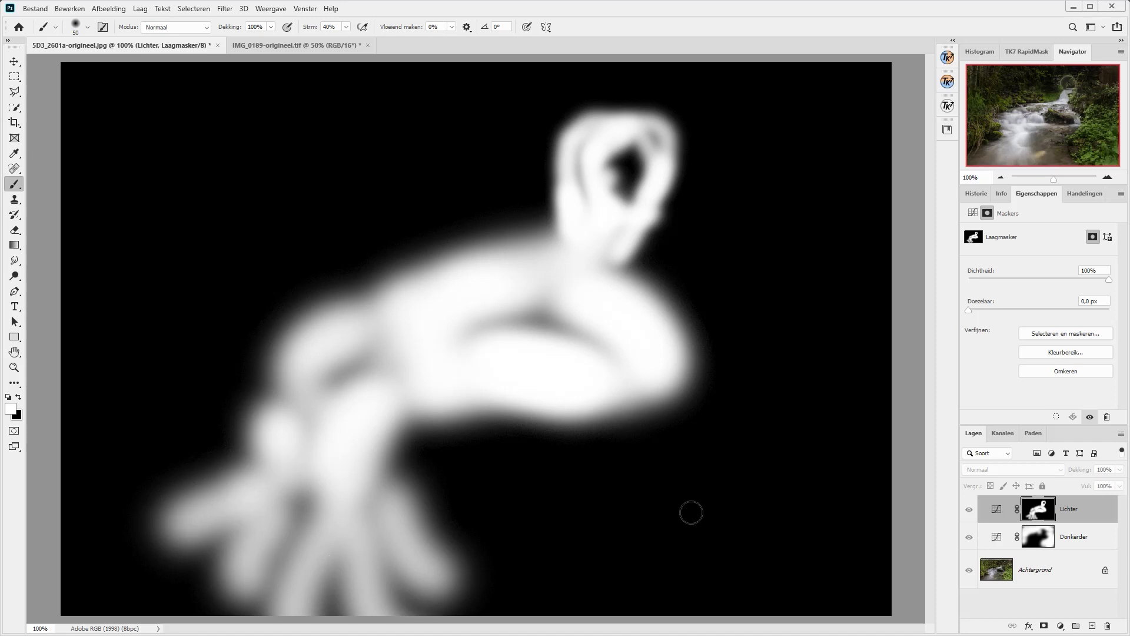
{"action": "left_click", "coordinate": [1042, 511], "text": "alt"}
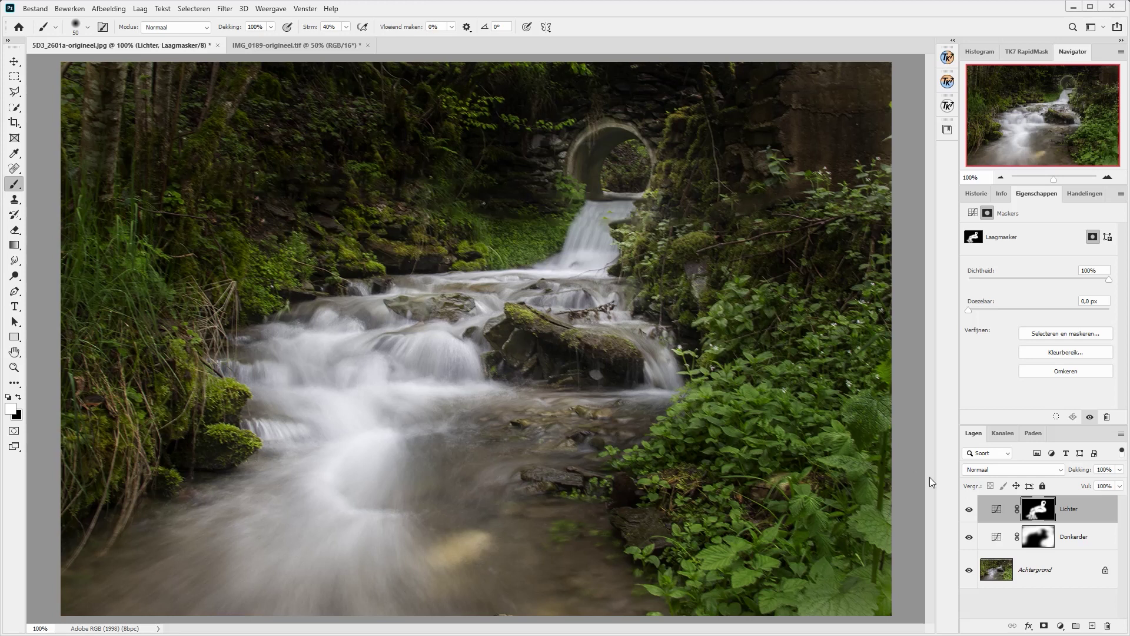
Try painting back some right-side foliage darkening on Donkerder, undo it, and select the background layer.
{"action": "left_click", "coordinate": [1042, 540]}
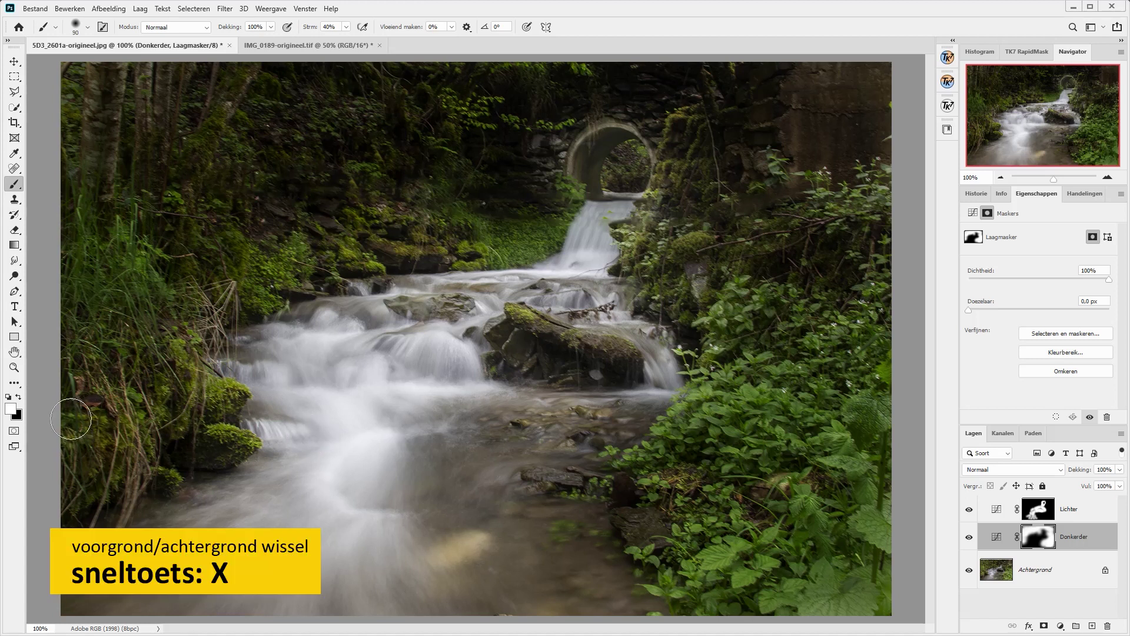
{"action": "key", "text": "x"}
{"action": "left_click_drag", "start_coordinate": [723, 412], "coordinate": [754, 498]}
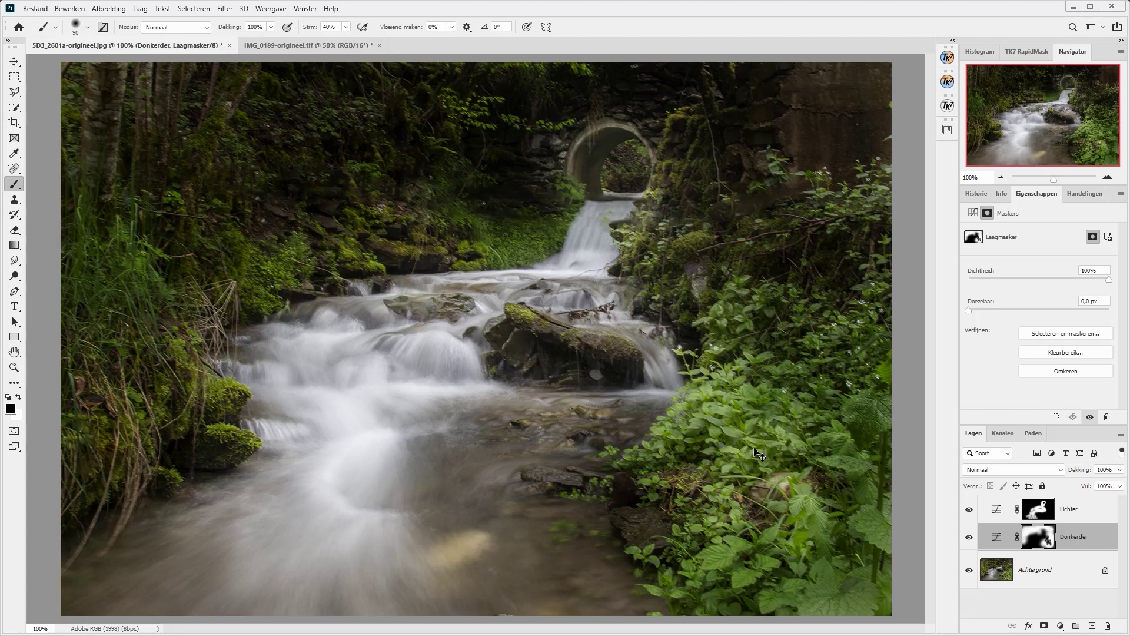
{"action": "key", "text": "ctrl+z"}
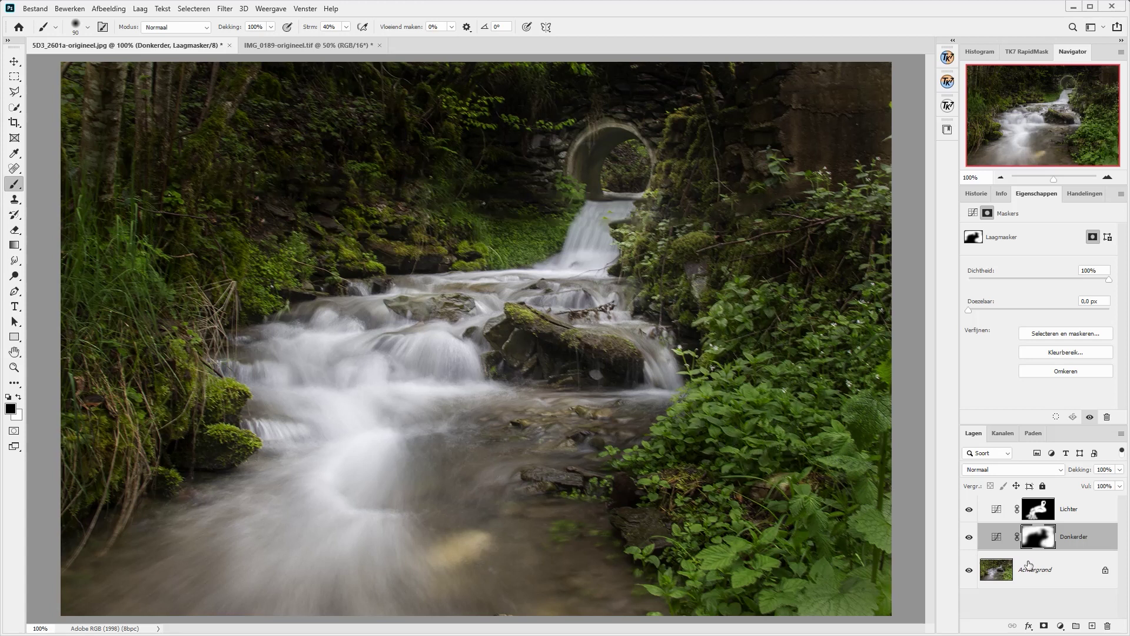
{"action": "left_click", "coordinate": [1034, 569]}
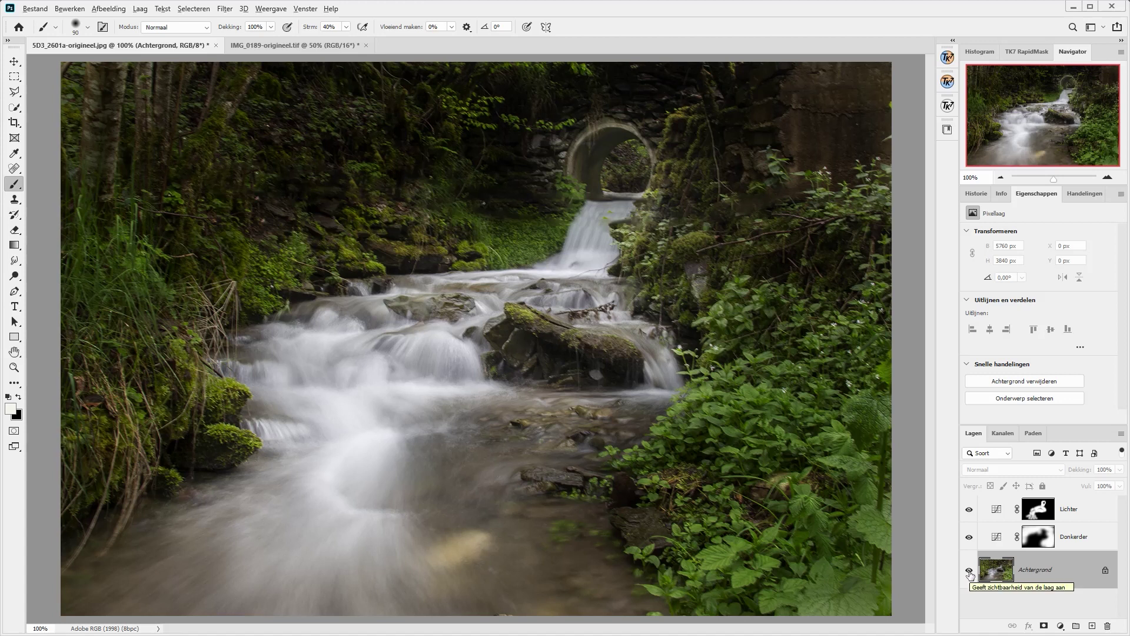
{"action": "left_click", "coordinate": [969, 570], "text": "alt"}
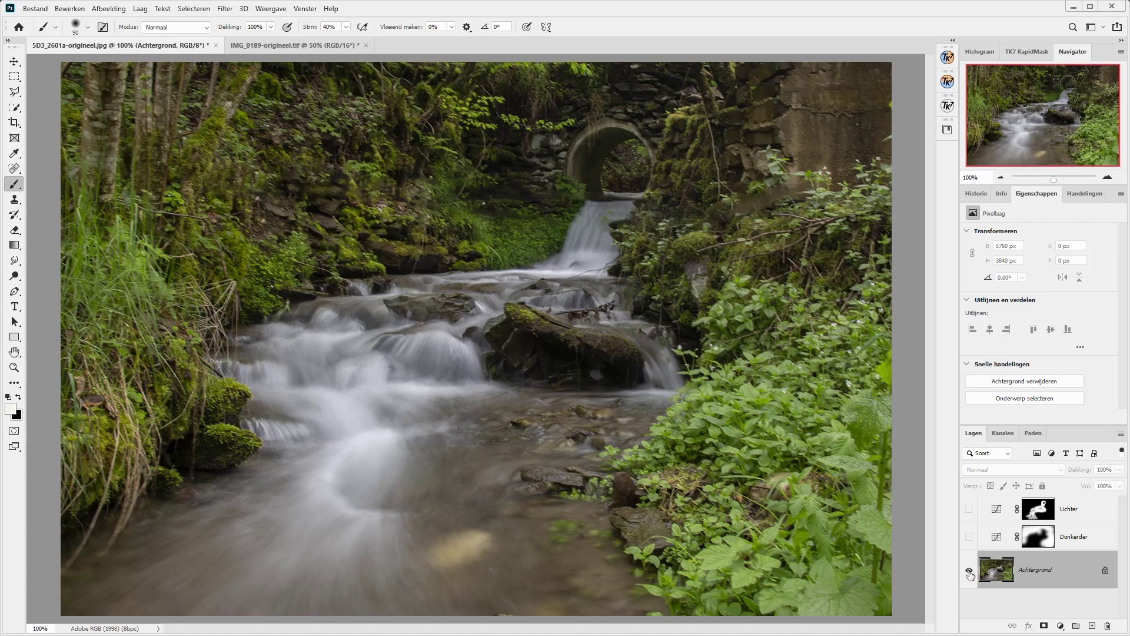
{"action": "left_click", "coordinate": [969, 570], "text": "alt"}
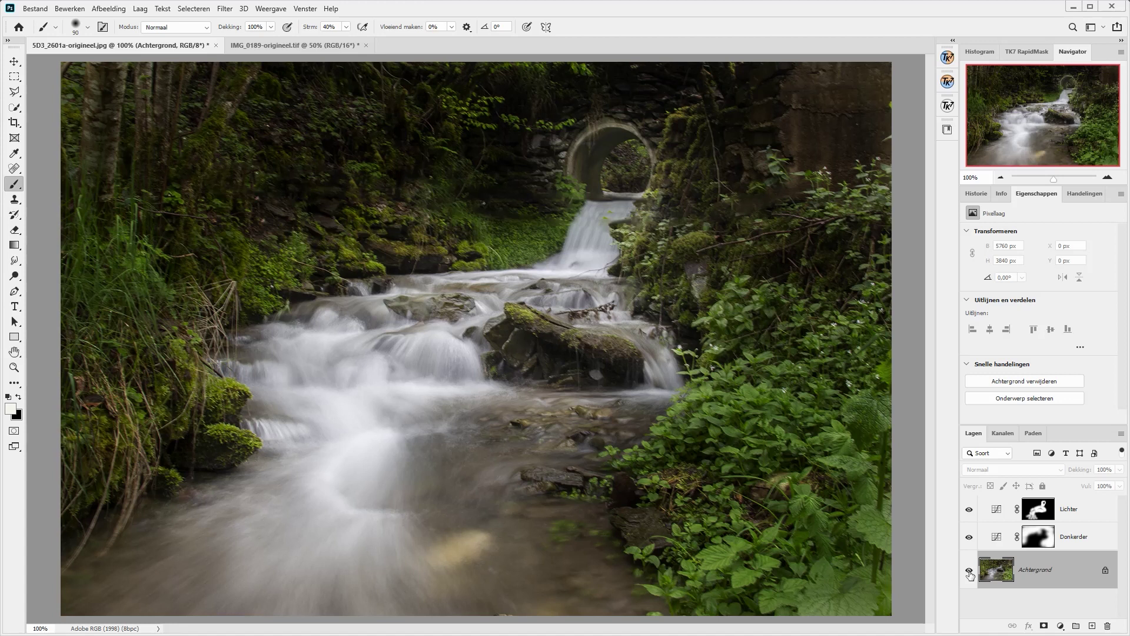
{"action": "left_click", "coordinate": [969, 570], "text": "alt"}
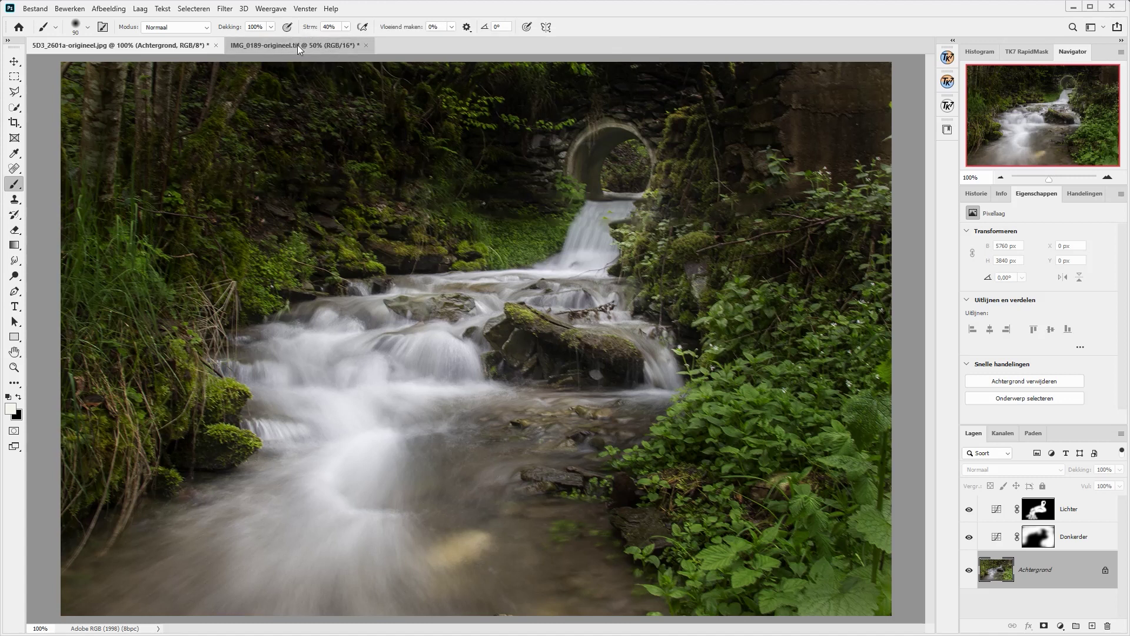
View the graffiti warehouse photo at 100% and add a Curves layer named Donkeder.
{"action": "left_click", "coordinate": [298, 45]}
{"action": "key", "text": "ctrl+1"}
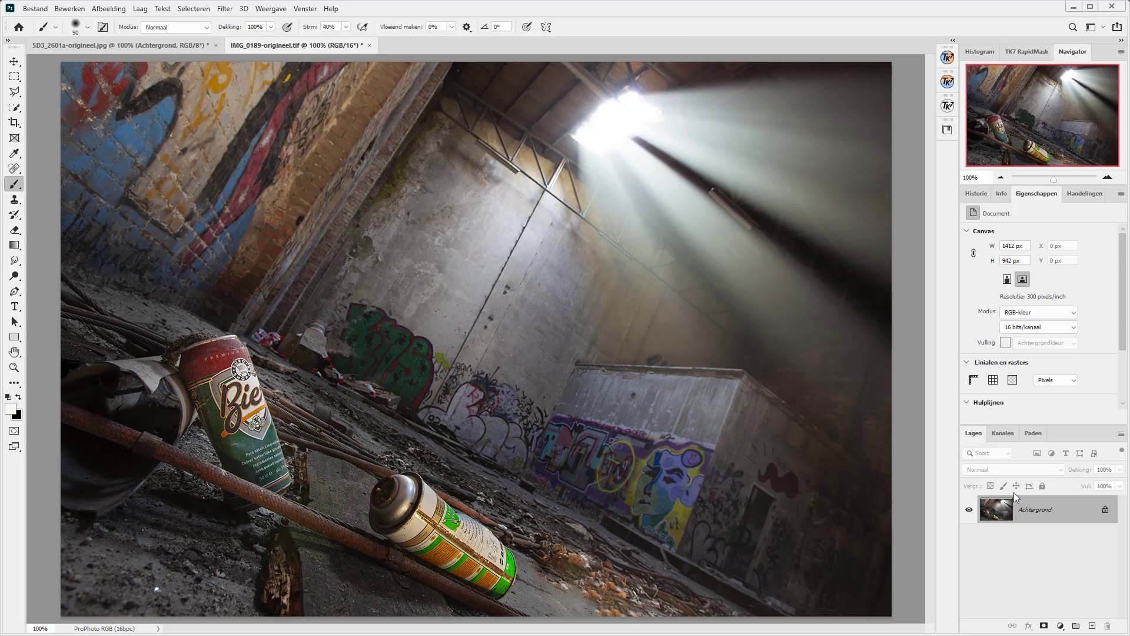
{"action": "left_click", "coordinate": [1059, 625]}
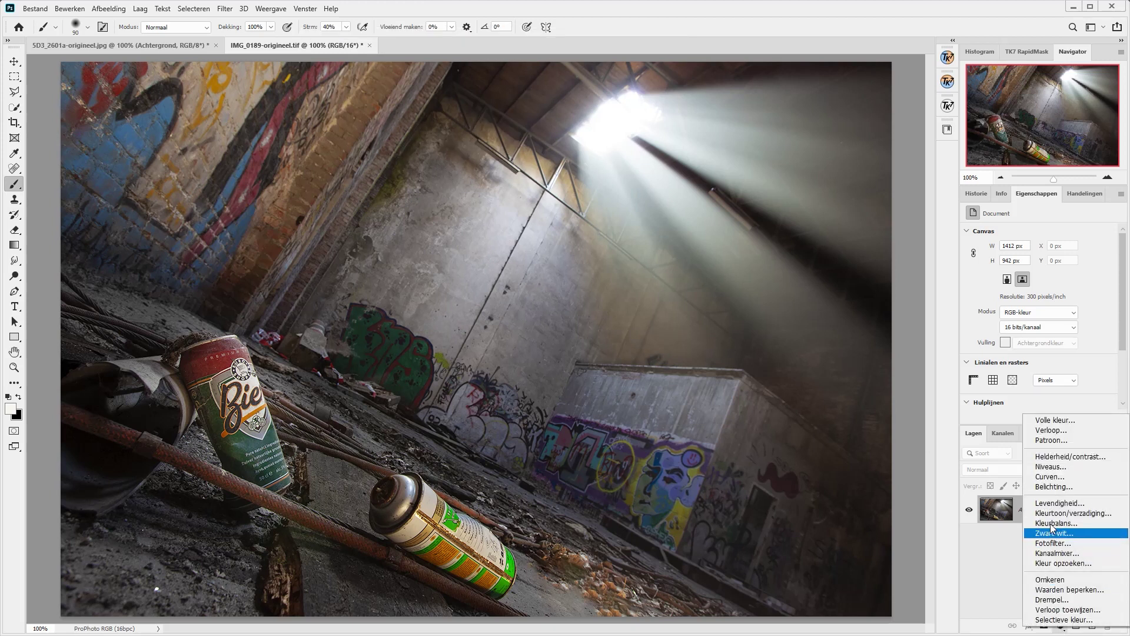
{"action": "left_click", "coordinate": [1050, 476]}
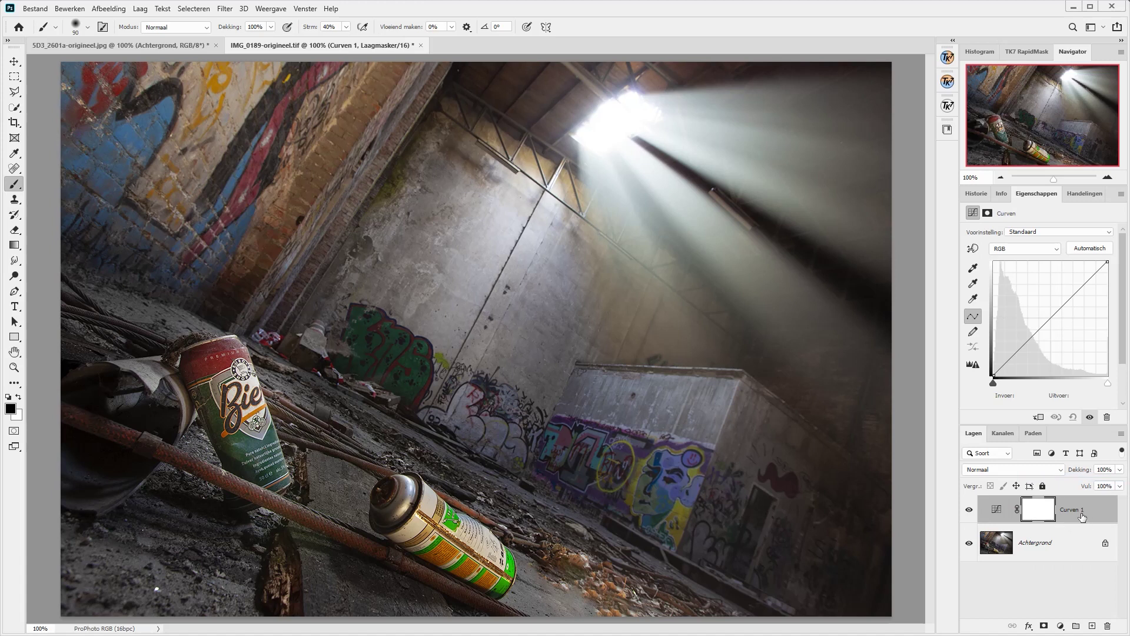
{"action": "double_click", "coordinate": [1073, 510]}
{"action": "type", "text": "Donkeder"}
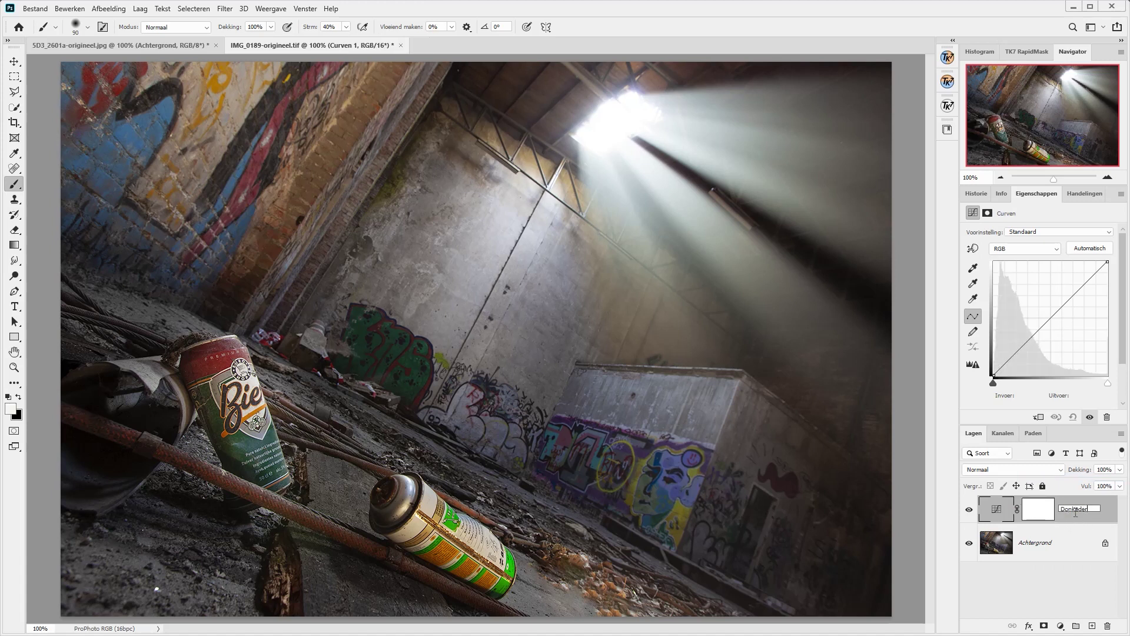
{"action": "key", "text": "Return"}
Pull the Donkeder curve's midpoint down to darken, and invert its mask to black.
{"action": "left_click", "coordinate": [1048, 323]}
{"action": "left_click_drag", "start_coordinate": [1048, 323], "coordinate": [1057, 336]}
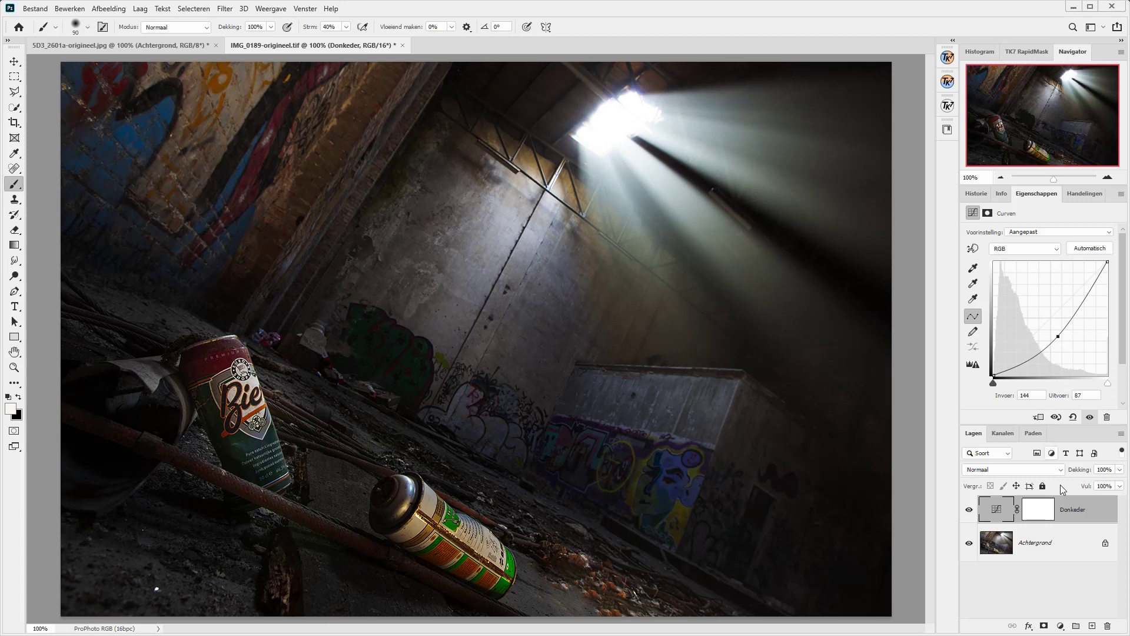
{"action": "left_click", "coordinate": [1054, 509]}
{"action": "key", "text": "ctrl+i"}
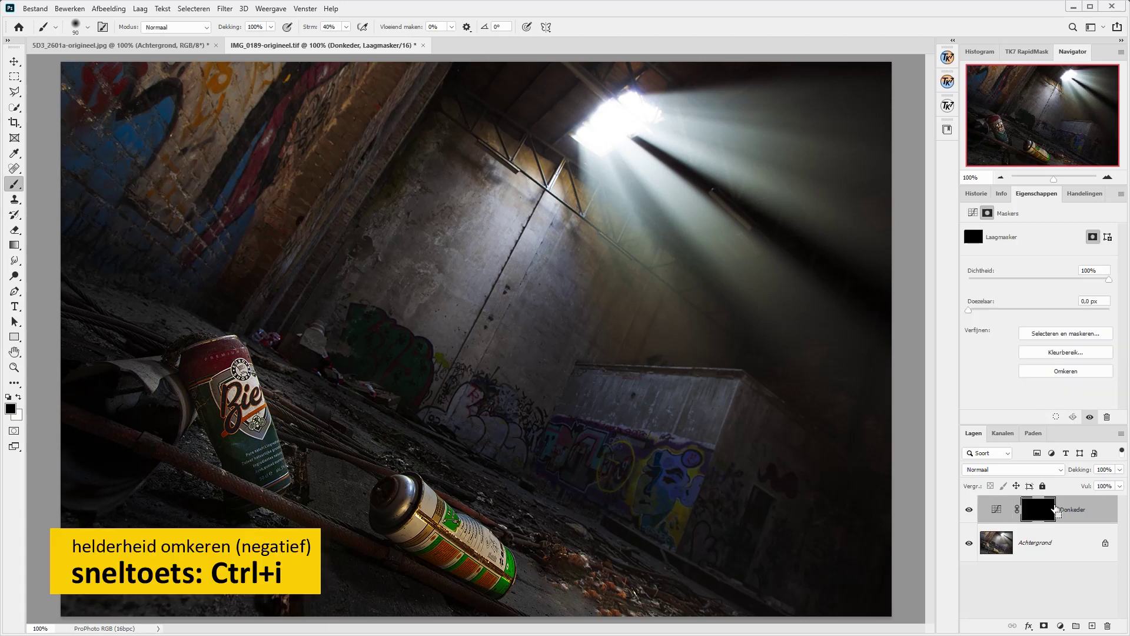
Add another Curves layer renamed Lichter, bend its RGB curve up, and invert its mask to black.
{"action": "left_click", "coordinate": [1060, 626]}
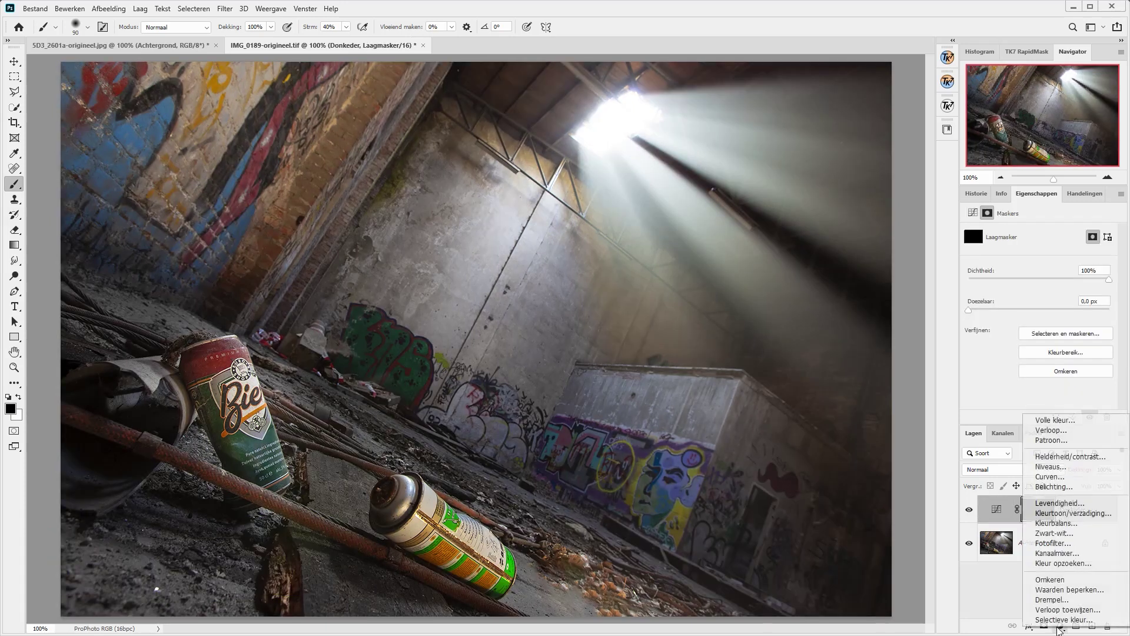
{"action": "left_click", "coordinate": [1053, 478]}
{"action": "double_click", "coordinate": [1069, 508]}
{"action": "key", "text": "BackSpace"}
{"action": "type", "text": "Lichter"}
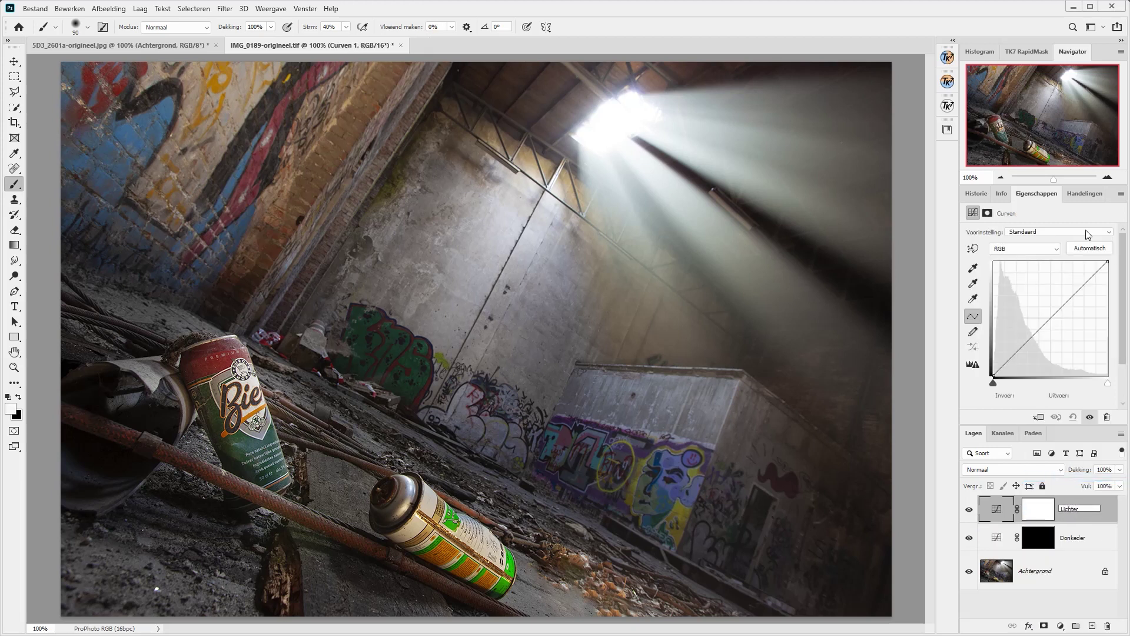
{"action": "left_click_drag", "start_coordinate": [1041, 327], "coordinate": [1039, 307]}
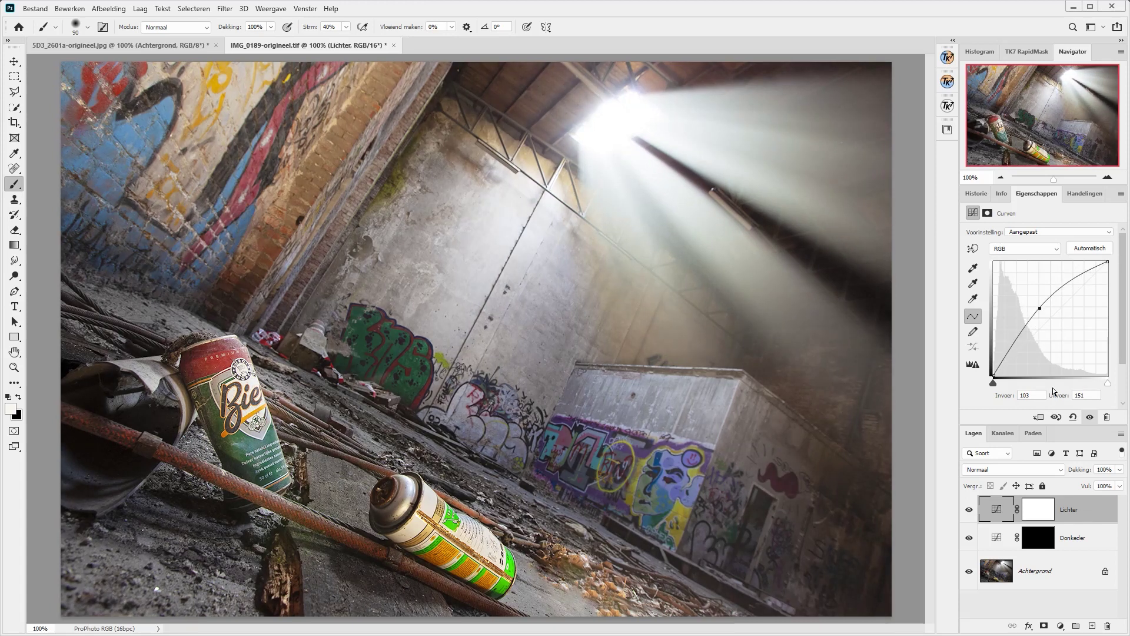
{"action": "left_click", "coordinate": [1045, 517]}
{"action": "key", "text": "ctrl+i"}
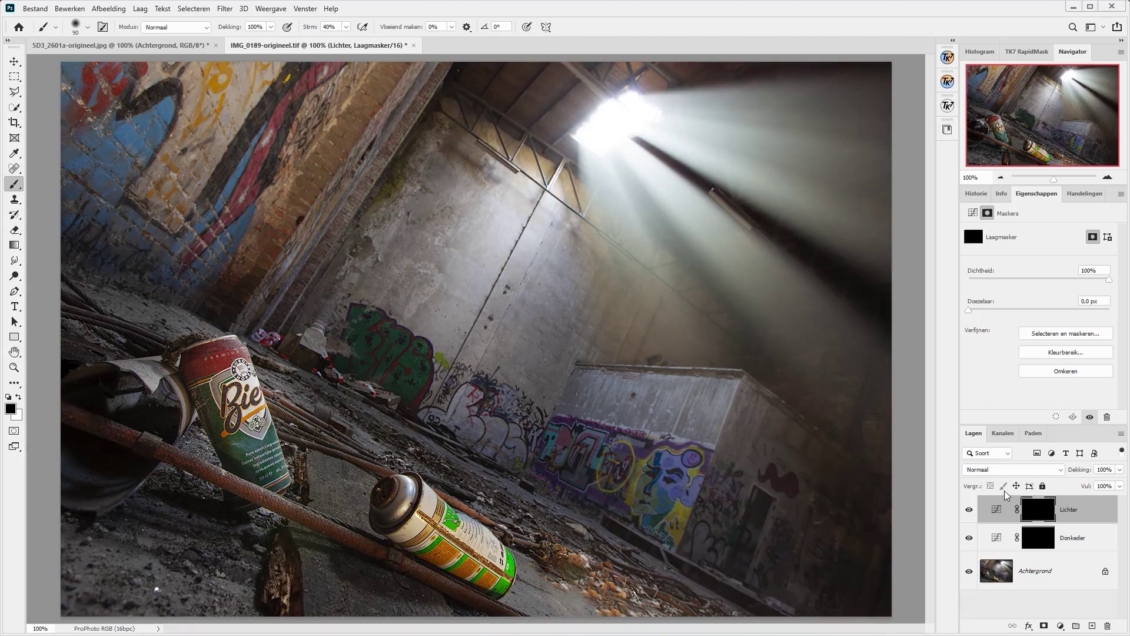
Paint white on the Donkeder mask with a larger brush to darken the wall under the beam, the haze and the lower graffiti block.
{"action": "left_click", "coordinate": [1084, 538]}
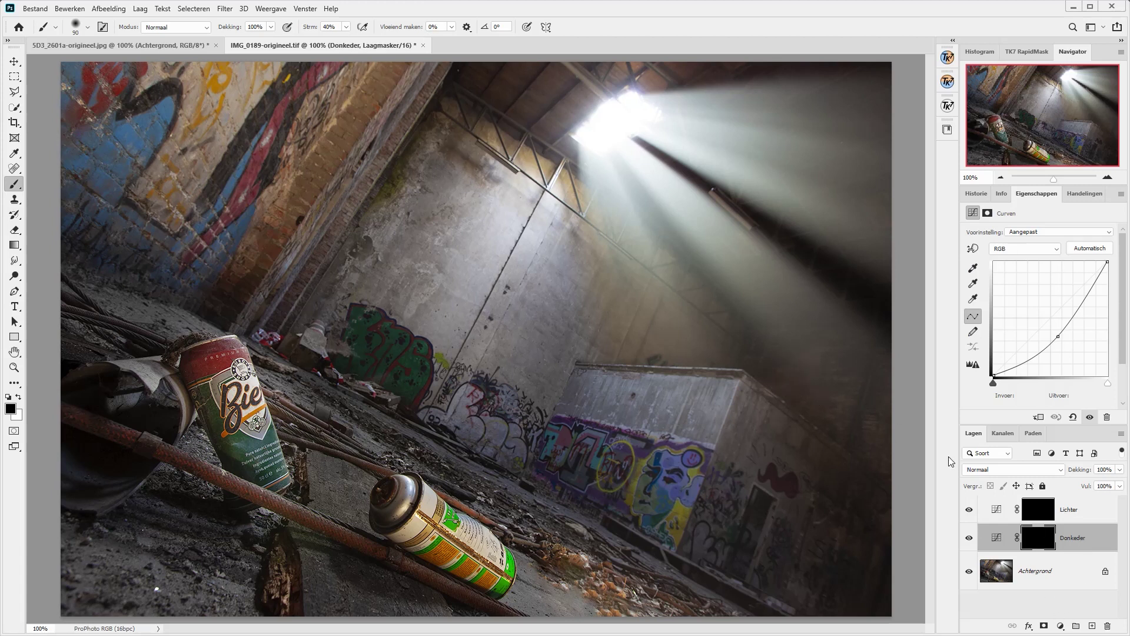
{"action": "key", "text": "d"}
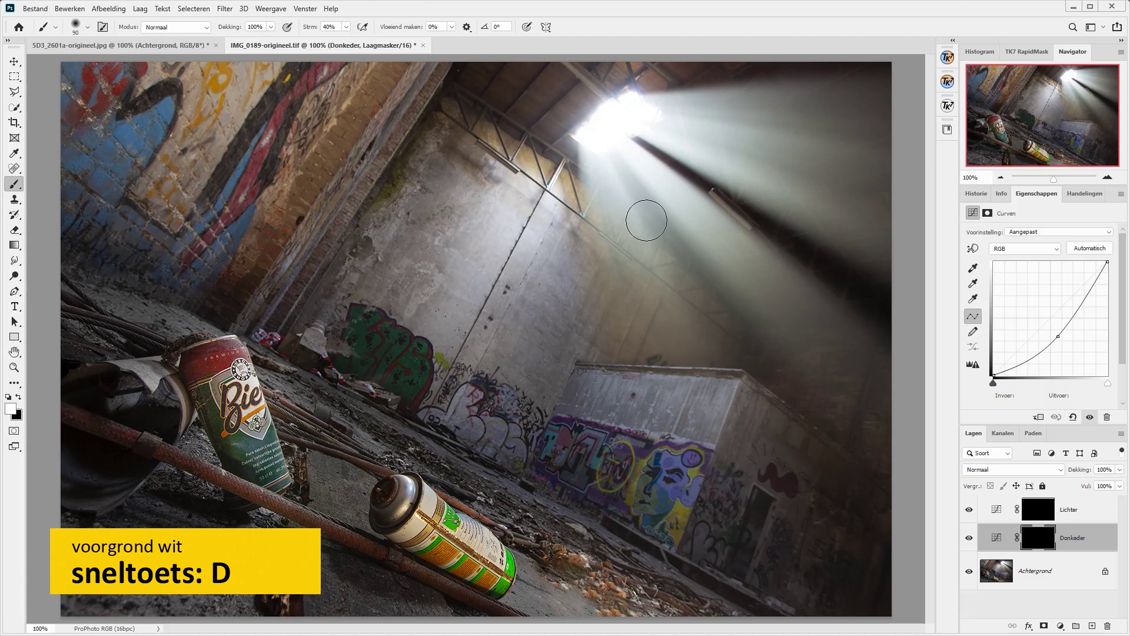
{"action": "key", "text": "bracketright"}
{"action": "key", "text": "bracketright"}
{"action": "key", "text": "bracketright"}
{"action": "key", "text": "bracketright"}
{"action": "mouse_move", "coordinate": [626, 171]}
{"action": "left_mouse_down"}
{"action": "mouse_move", "coordinate": [605, 139]}
{"action": "mouse_move", "coordinate": [666, 232]}
{"action": "mouse_move", "coordinate": [661, 266]}
{"action": "mouse_move", "coordinate": [612, 200]}
{"action": "mouse_move", "coordinate": [677, 353]}
{"action": "mouse_move", "coordinate": [807, 379]}
{"action": "mouse_move", "coordinate": [844, 292]}
{"action": "mouse_move", "coordinate": [638, 139]}
{"action": "mouse_move", "coordinate": [724, 144]}
{"action": "mouse_move", "coordinate": [740, 125]}
{"action": "mouse_move", "coordinate": [832, 89]}
{"action": "mouse_move", "coordinate": [756, 38]}
{"action": "mouse_move", "coordinate": [581, 100]}
{"action": "mouse_move", "coordinate": [586, 306]}
{"action": "mouse_move", "coordinate": [547, 204]}
{"action": "mouse_move", "coordinate": [497, 141]}
{"action": "mouse_move", "coordinate": [418, 231]}
{"action": "mouse_move", "coordinate": [465, 265]}
{"action": "mouse_move", "coordinate": [447, 159]}
{"action": "mouse_move", "coordinate": [530, 330]}
{"action": "mouse_move", "coordinate": [393, 272]}
{"action": "mouse_move", "coordinate": [465, 364]}
{"action": "mouse_move", "coordinate": [530, 353]}
{"action": "left_mouse_up"}
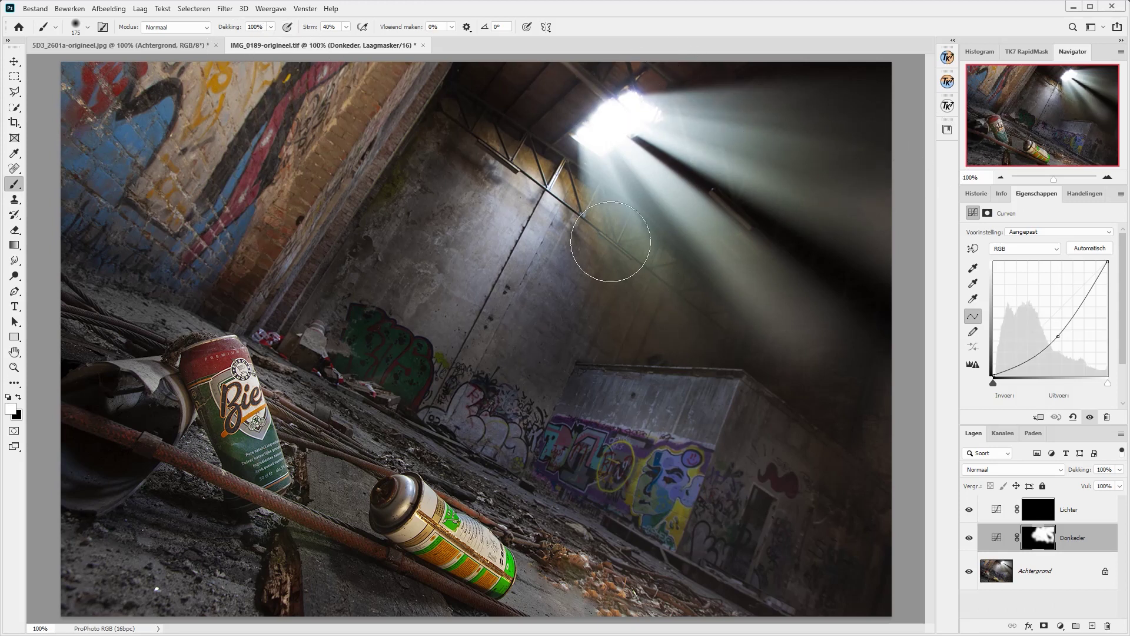
{"action": "left_click_drag", "start_coordinate": [738, 276], "coordinate": [763, 412]}
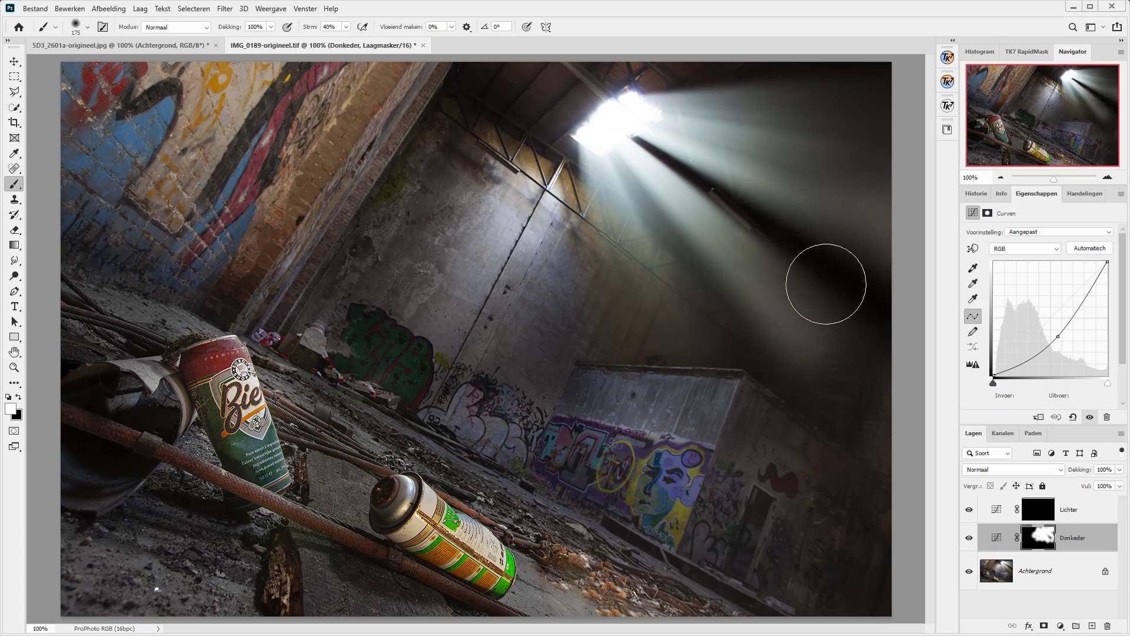
{"action": "left_click_drag", "start_coordinate": [621, 368], "coordinate": [646, 443]}
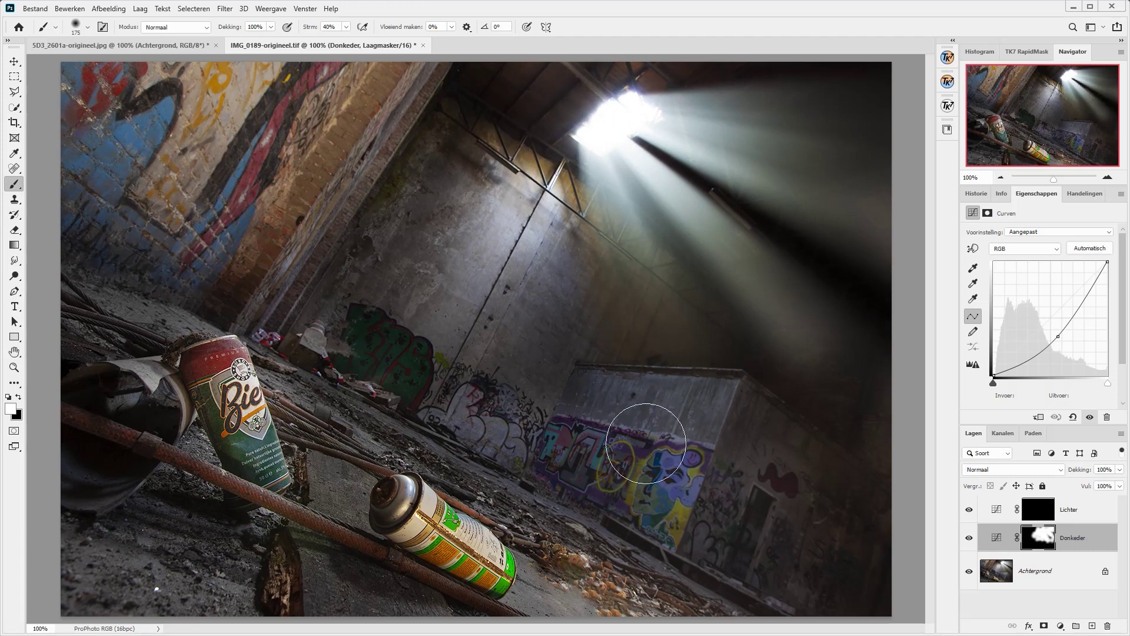
Darken the upper-left graffiti wall and the lower floors and pipe, then toggle Donkeder's visibility to compare.
{"action": "mouse_move", "coordinate": [112, 105]}
{"action": "left_mouse_down"}
{"action": "mouse_move", "coordinate": [293, 90]}
{"action": "mouse_move", "coordinate": [220, 141]}
{"action": "left_mouse_up"}
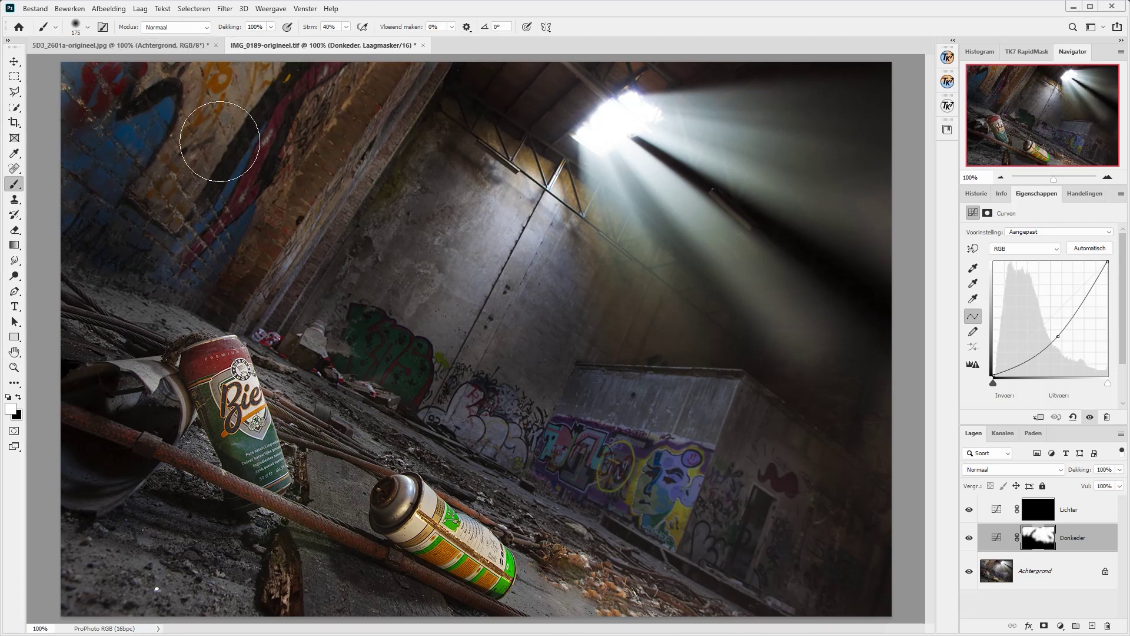
{"action": "left_click_drag", "start_coordinate": [219, 141], "coordinate": [438, 101]}
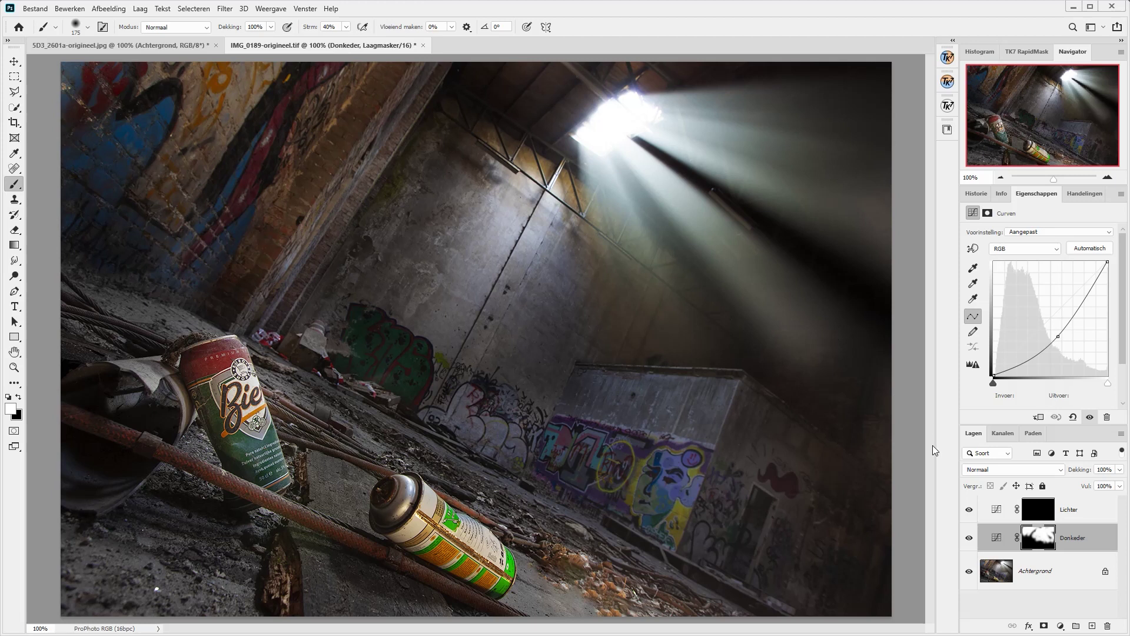
{"action": "mouse_move", "coordinate": [853, 560]}
{"action": "left_mouse_down"}
{"action": "mouse_move", "coordinate": [624, 559]}
{"action": "mouse_move", "coordinate": [466, 423]}
{"action": "left_mouse_up"}
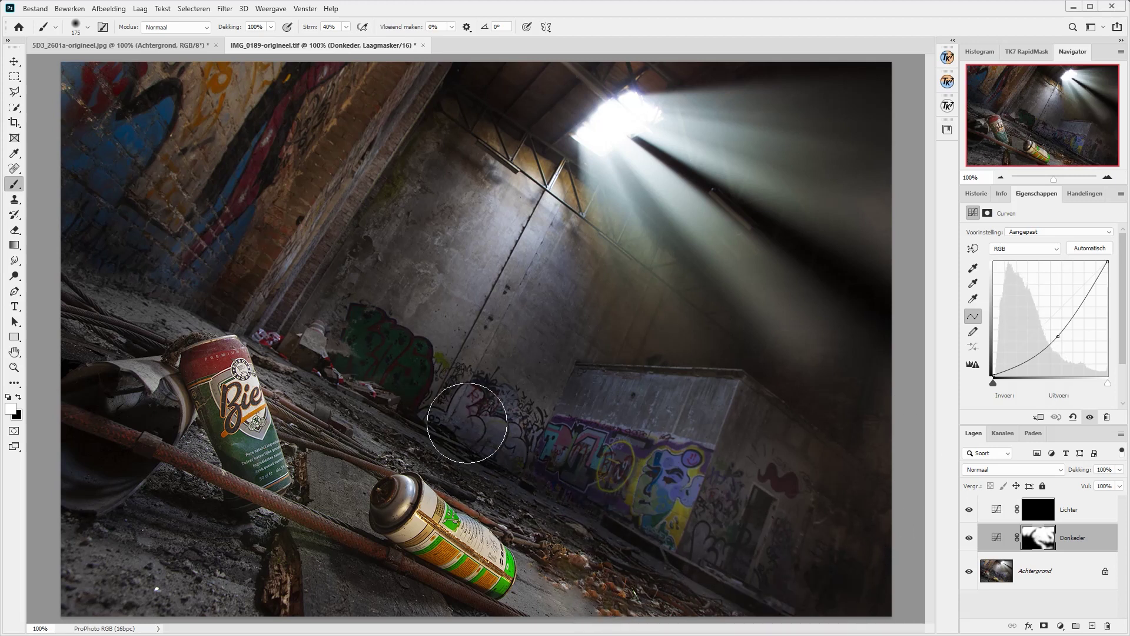
{"action": "left_click_drag", "start_coordinate": [53, 542], "coordinate": [633, 606]}
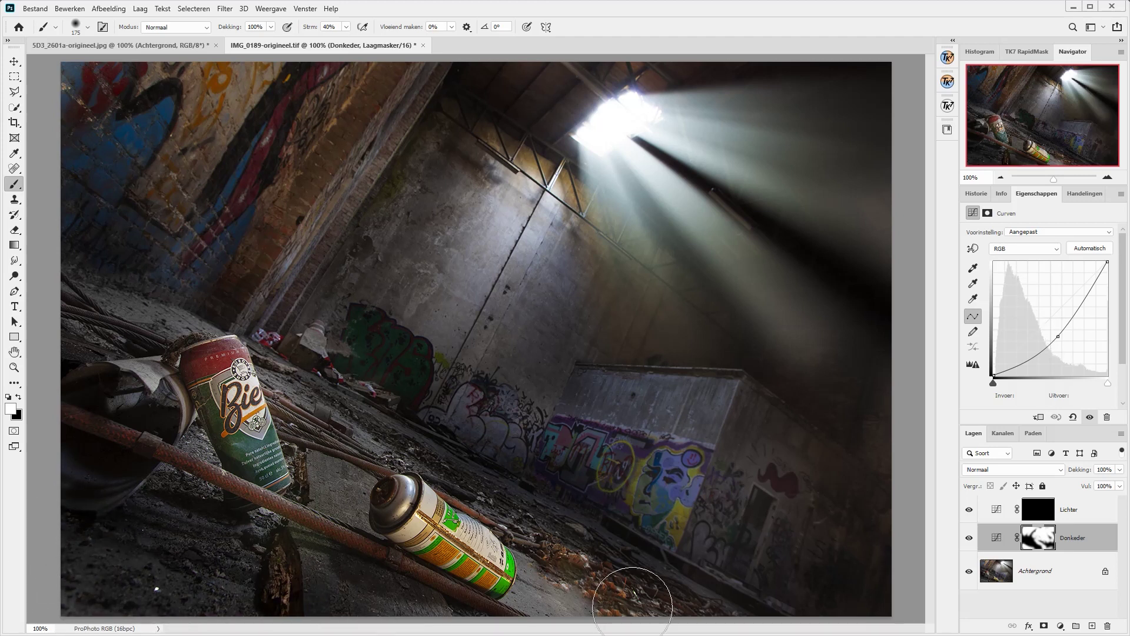
{"action": "left_click", "coordinate": [968, 540]}
{"action": "left_click", "coordinate": [968, 540]}
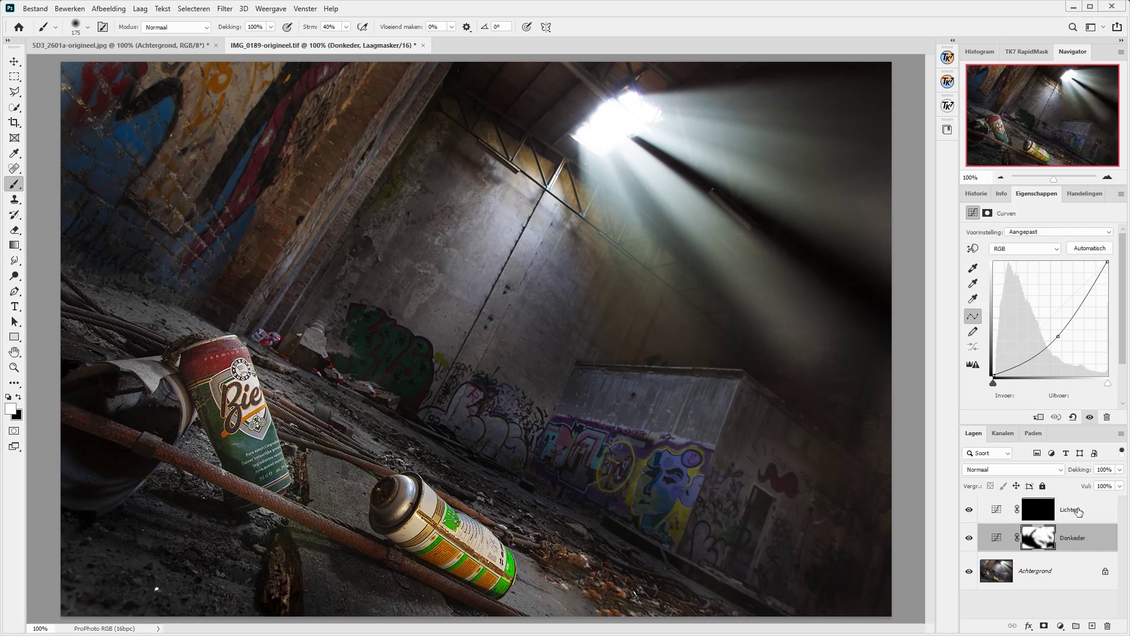
Paint white on the Lichter mask over the pipe opening beside the beer can and the spray can.
{"action": "left_click", "coordinate": [1100, 511]}
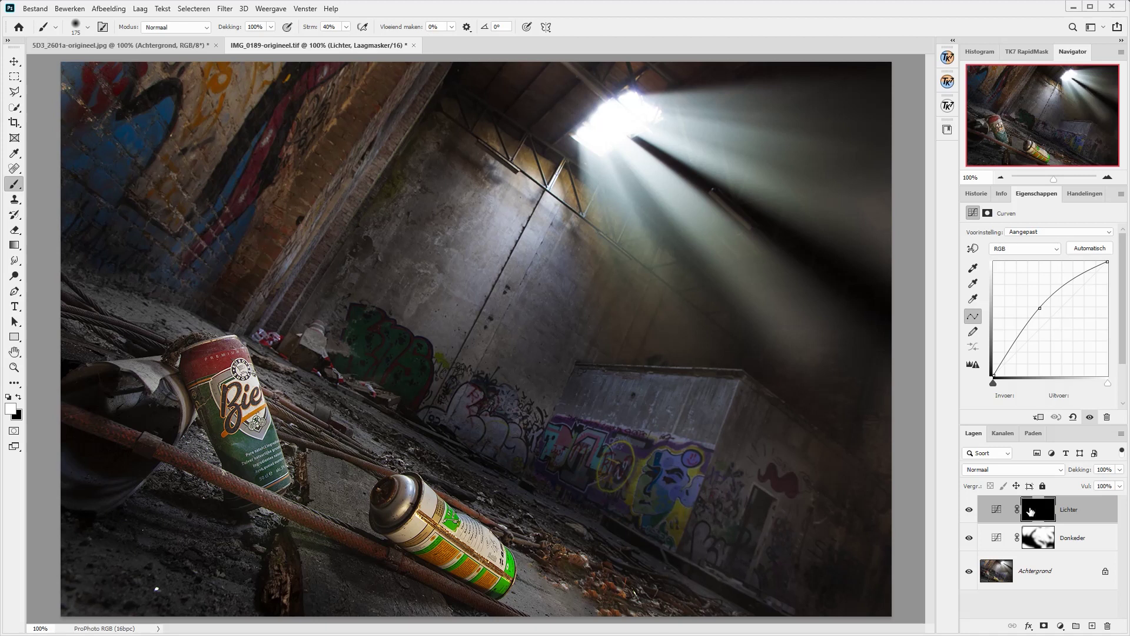
{"action": "left_click_drag", "start_coordinate": [247, 383], "coordinate": [174, 403]}
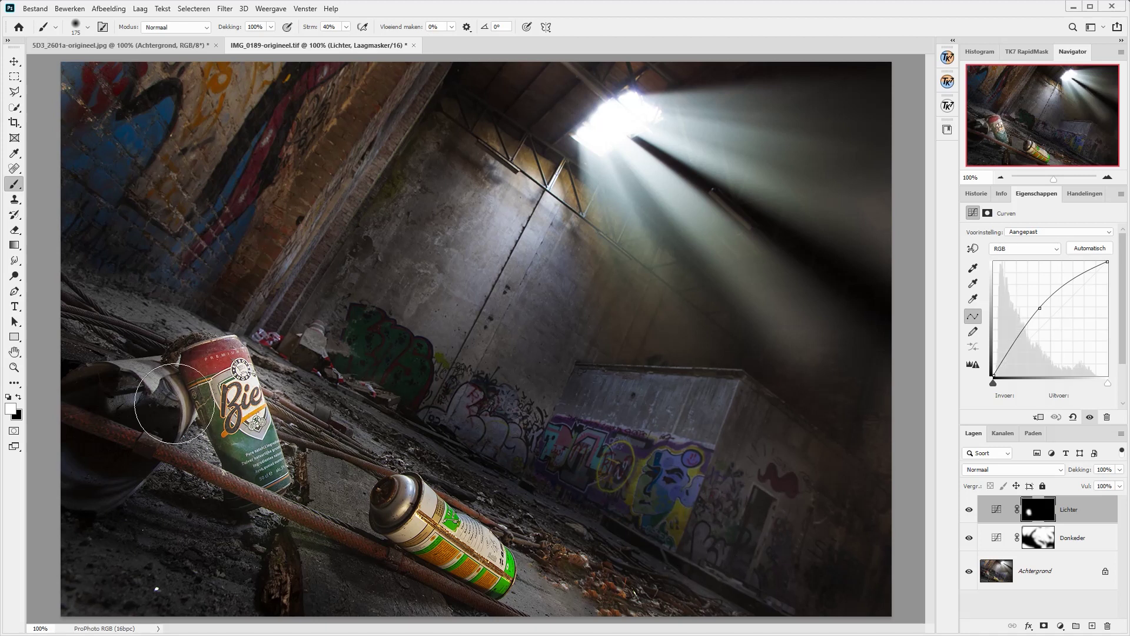
{"action": "mouse_move", "coordinate": [406, 512]}
{"action": "left_mouse_down"}
{"action": "mouse_move", "coordinate": [427, 521]}
{"action": "mouse_move", "coordinate": [440, 562]}
{"action": "mouse_move", "coordinate": [260, 491]}
{"action": "mouse_move", "coordinate": [188, 406]}
{"action": "mouse_move", "coordinate": [410, 506]}
{"action": "left_mouse_up"}
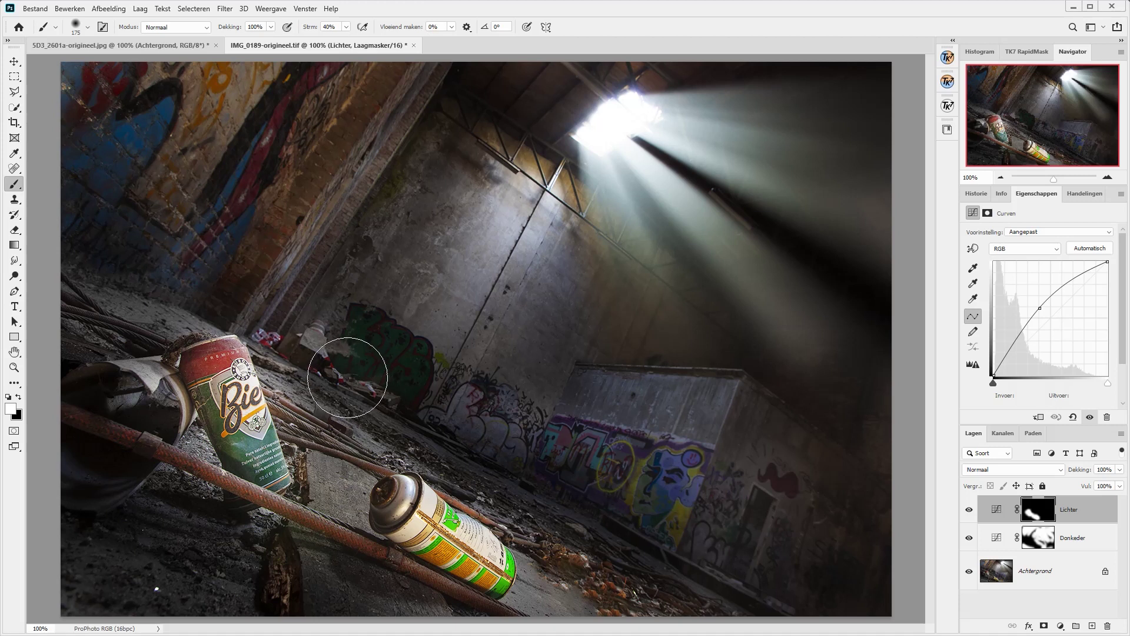
{"action": "left_click", "coordinate": [1030, 578]}
{"action": "left_click", "coordinate": [968, 572]}
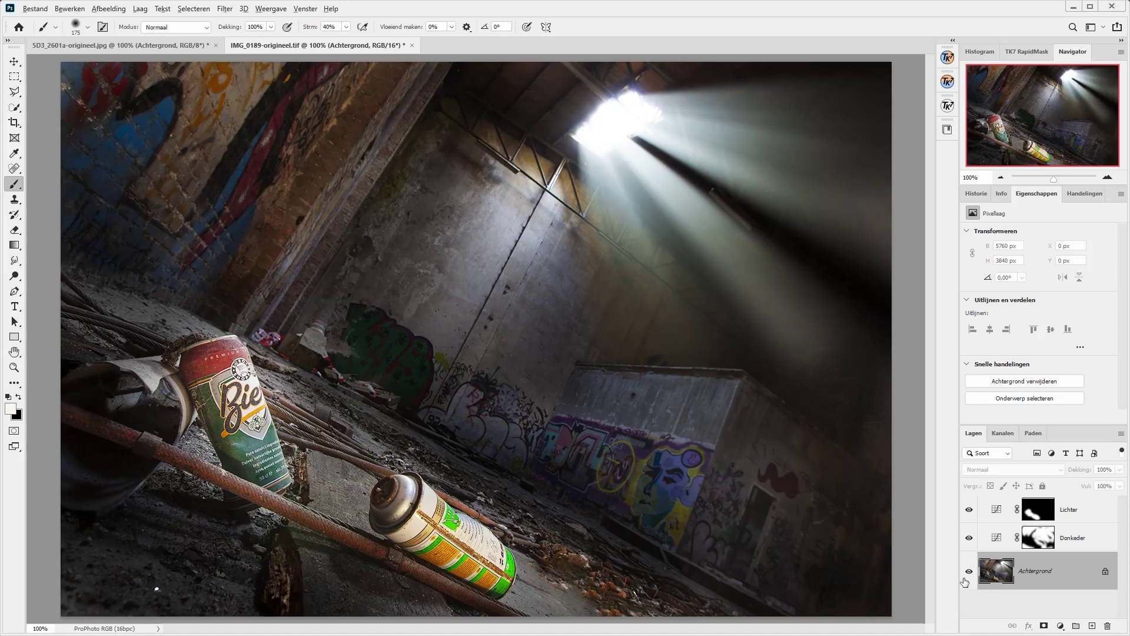
{"action": "left_click", "coordinate": [969, 572], "text": "alt"}
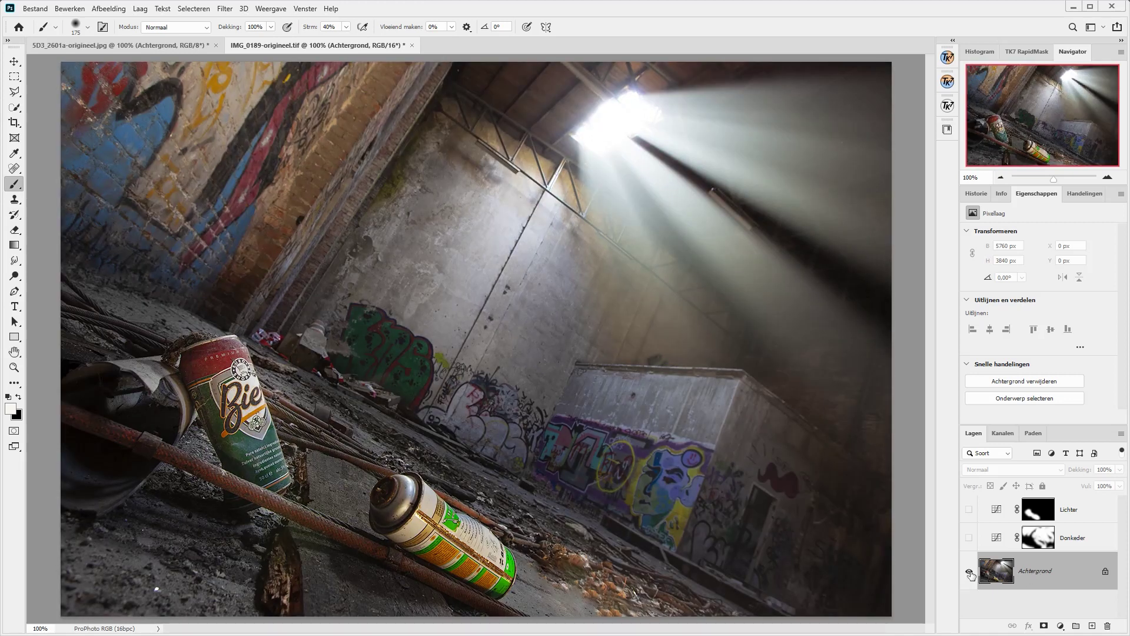
{"action": "left_click", "coordinate": [969, 572], "text": "alt"}
{"action": "left_click", "coordinate": [970, 574], "text": "alt"}
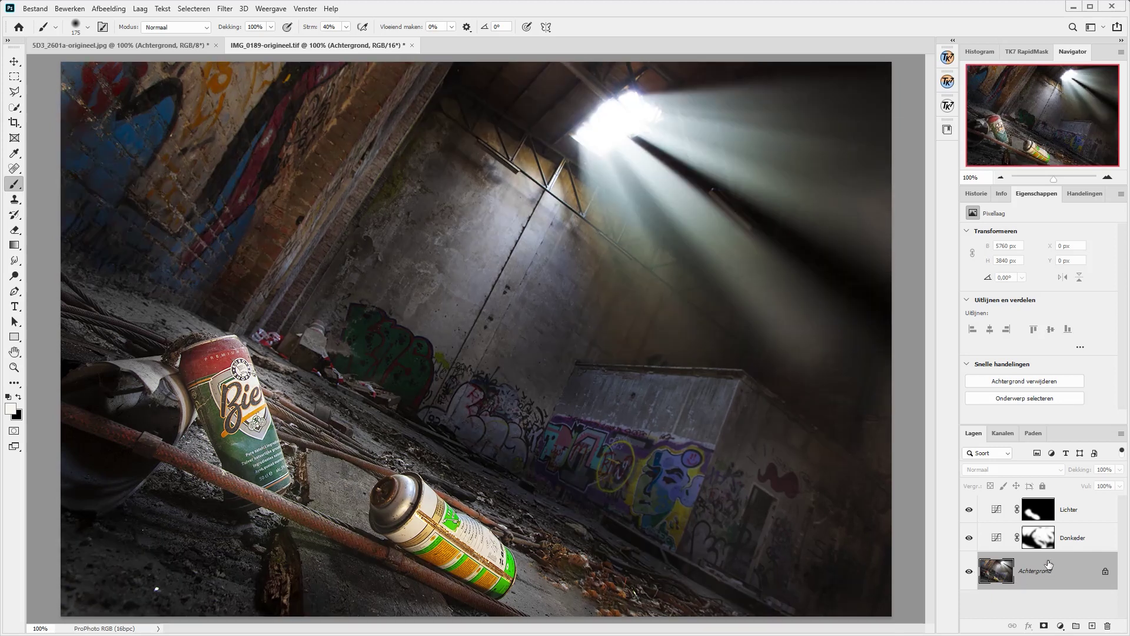
Add a Hue/Saturation layer above Lichter with Saturation about +46 and Hue +7, and toggle it to compare.
{"action": "left_click", "coordinate": [1060, 626]}
{"action": "left_click", "coordinate": [1053, 512]}
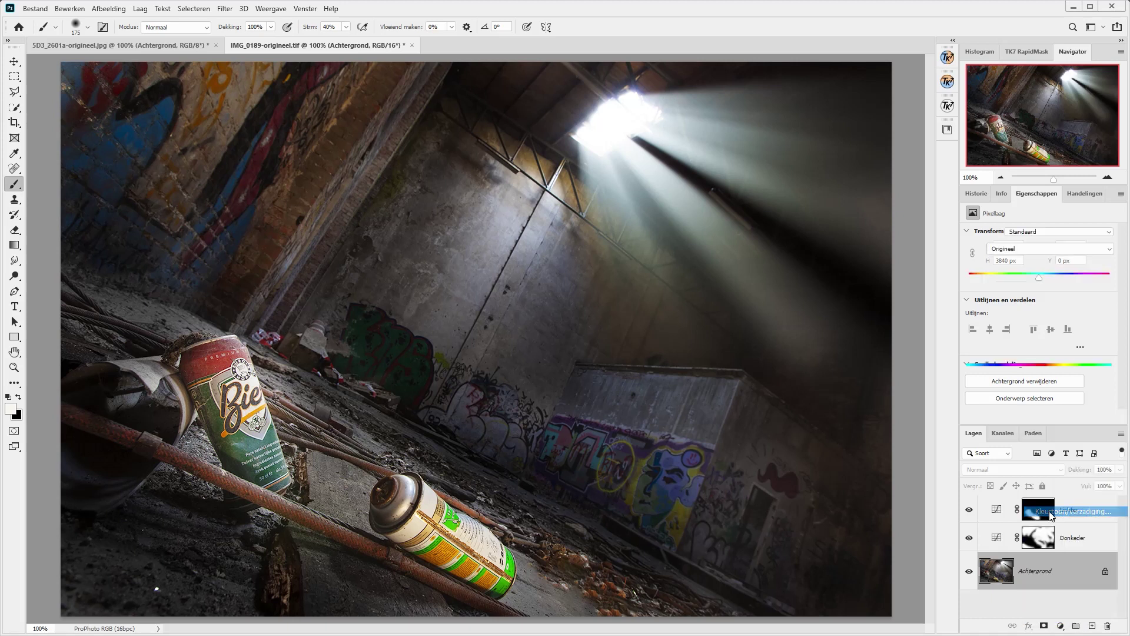
{"action": "left_click_drag", "start_coordinate": [1064, 564], "coordinate": [1062, 501]}
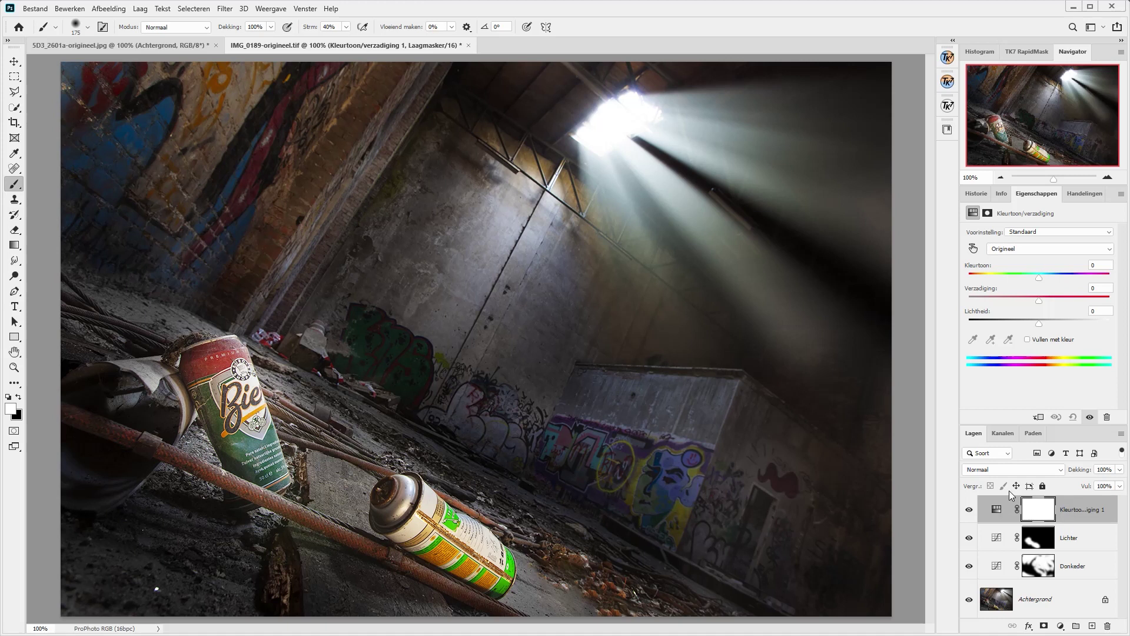
{"action": "left_click_drag", "start_coordinate": [1039, 300], "coordinate": [1068, 300]}
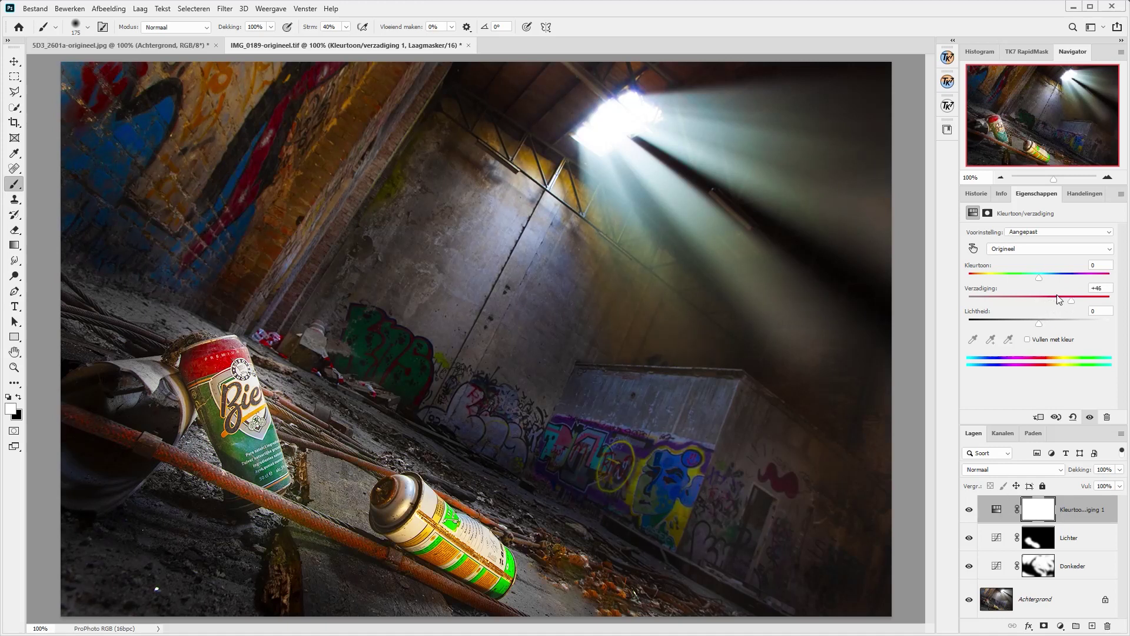
{"action": "left_click_drag", "start_coordinate": [1041, 280], "coordinate": [1038, 281]}
{"action": "left_click", "coordinate": [967, 510]}
{"action": "left_click", "coordinate": [1040, 600]}
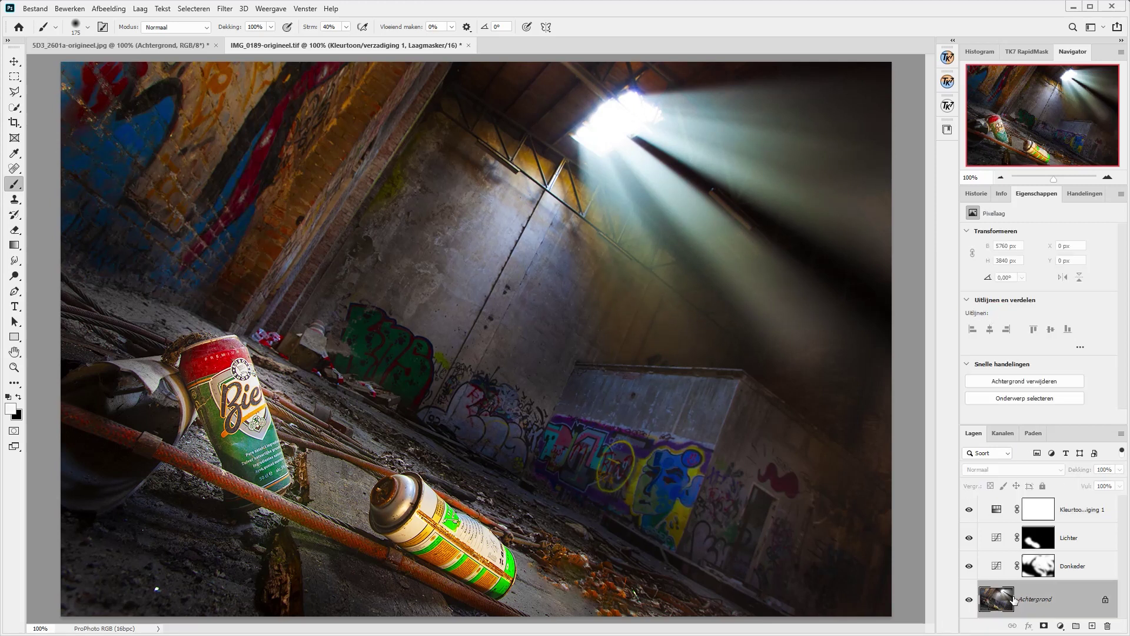
{"action": "left_click", "coordinate": [970, 600], "text": "alt"}
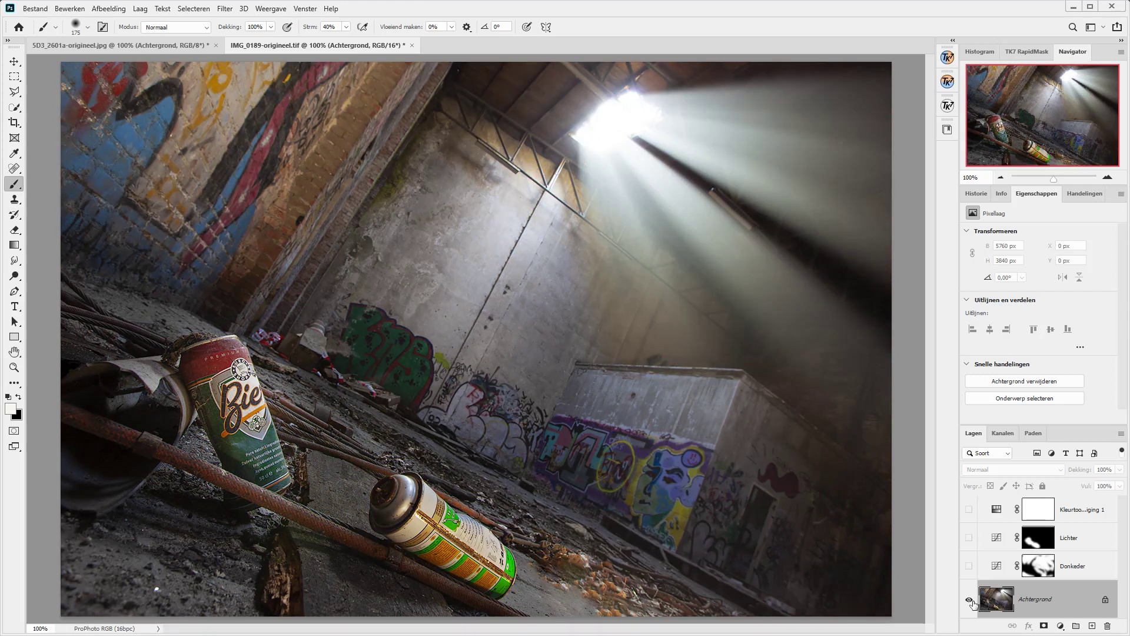
{"action": "left_click", "coordinate": [971, 600], "text": "alt"}
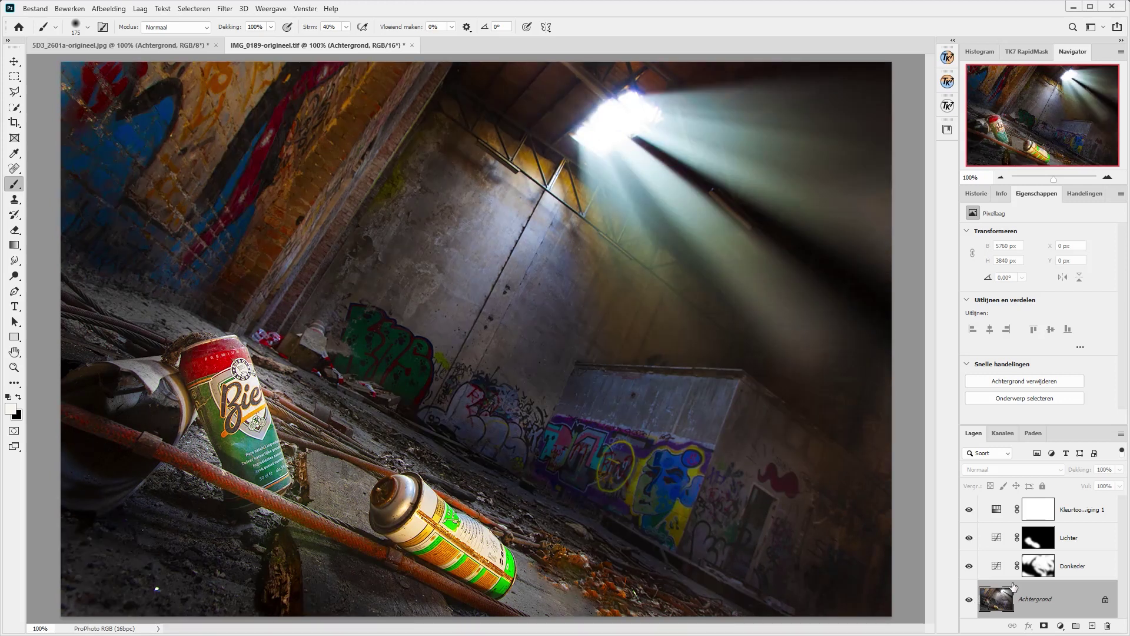